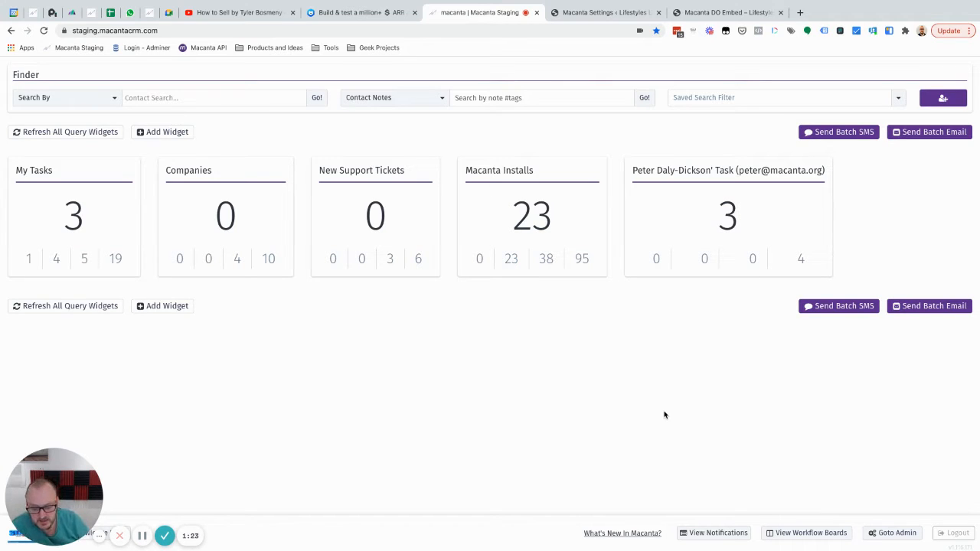
{"action": "left_click", "coordinate": [661, 371]}
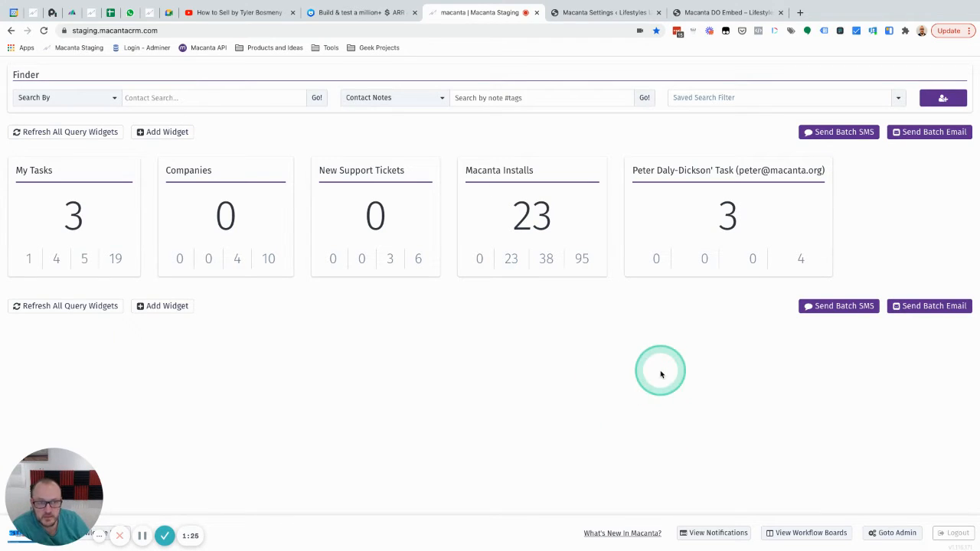
{"action": "left_click", "coordinate": [511, 383]}
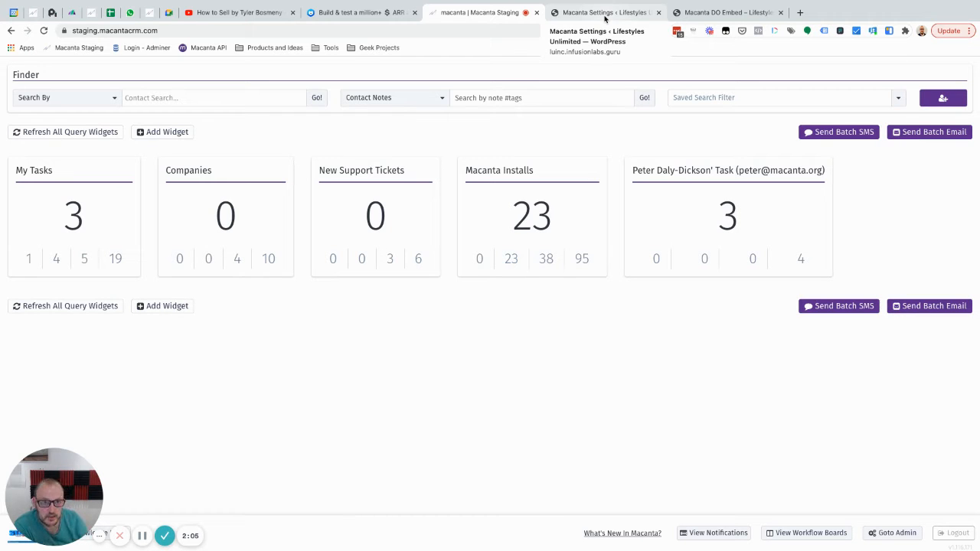
Step: On the WordPress Macanta settings page, set a Memberships field criterion for the shortcode: Contract Status (DO field) is Sent
{"action": "left_click", "coordinate": [657, 22]}
{"action": "left_click", "coordinate": [605, 16]}
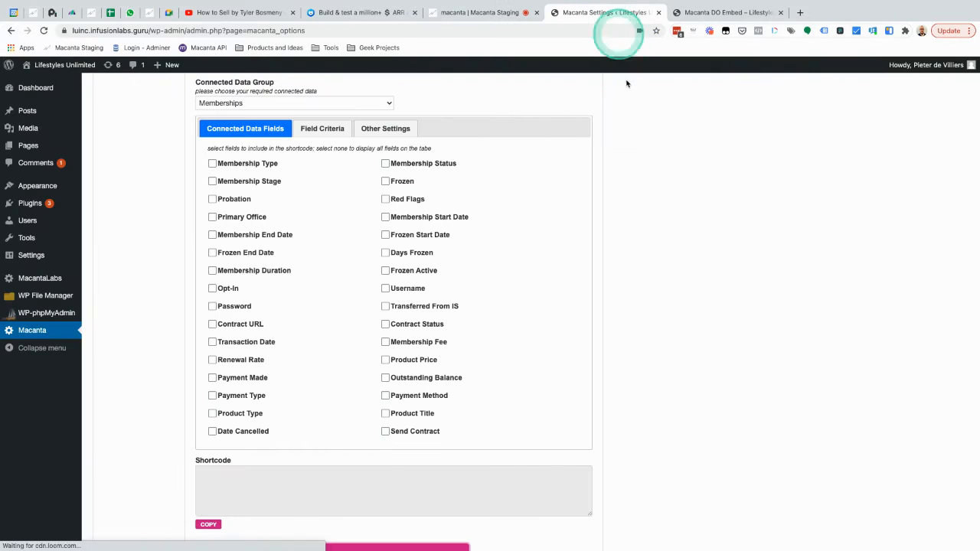
{"action": "scroll", "coordinate": [492, 126], "scroll_direction": "up", "scroll_amount": 1}
{"action": "left_click", "coordinate": [322, 165]}
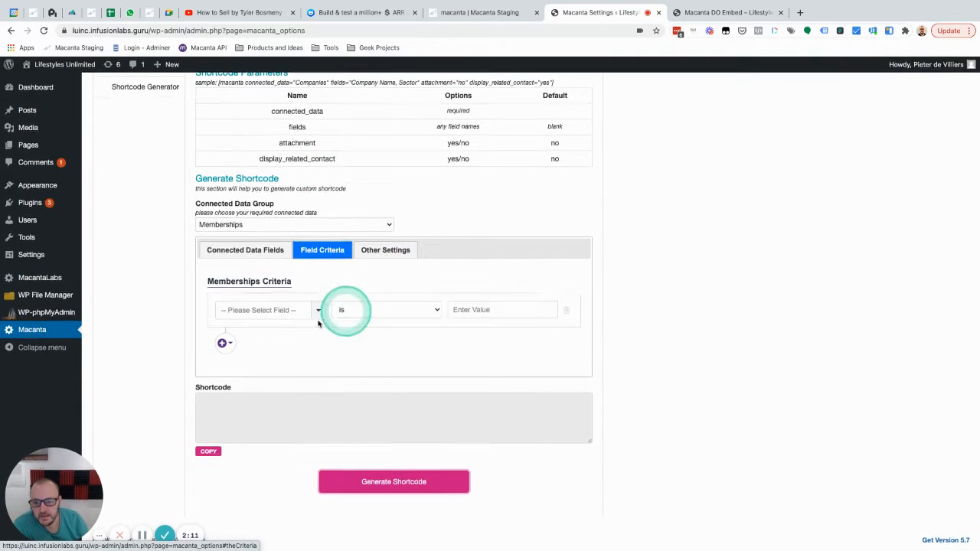
{"action": "left_click", "coordinate": [287, 312]}
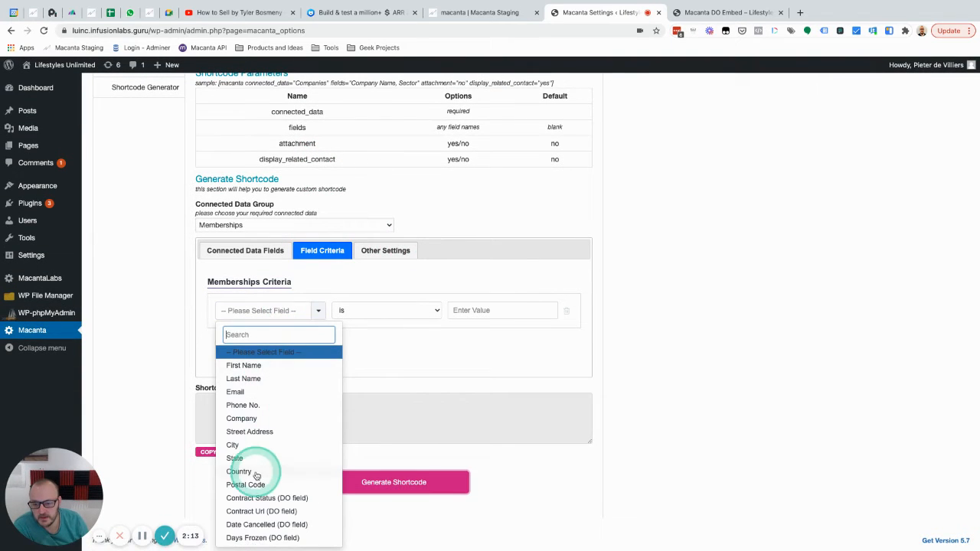
{"action": "scroll", "coordinate": [256, 475], "scroll_direction": "down", "scroll_amount": 2}
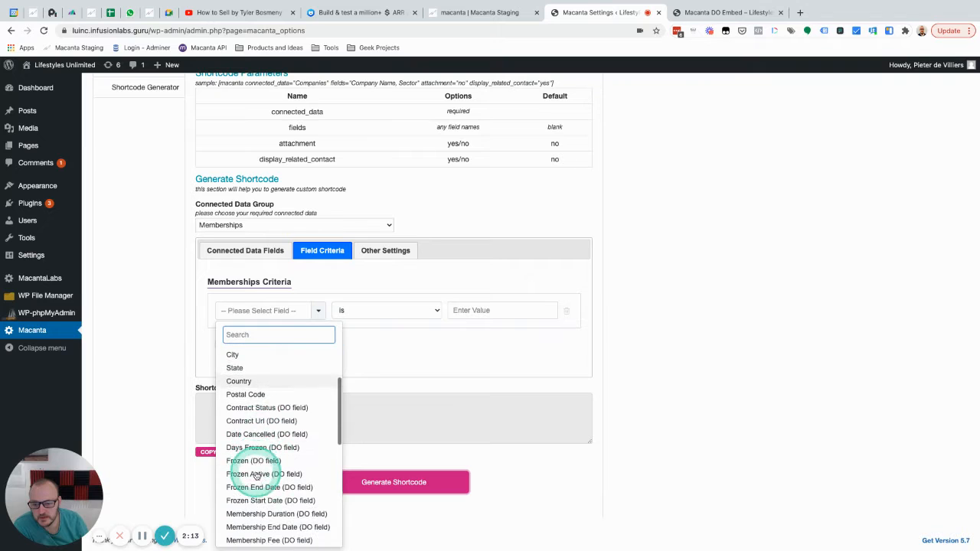
{"action": "left_click", "coordinate": [255, 402]}
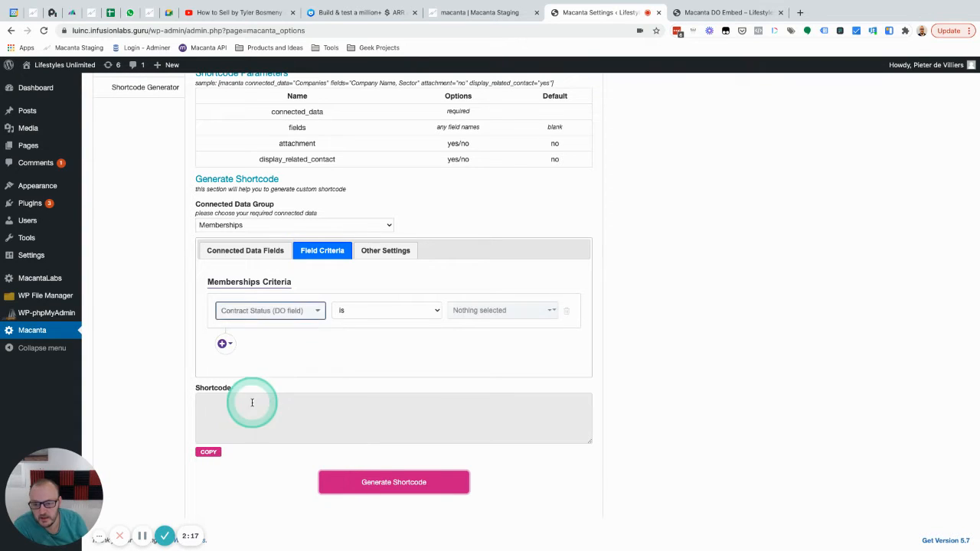
{"action": "left_click", "coordinate": [470, 310]}
{"action": "left_click", "coordinate": [465, 347]}
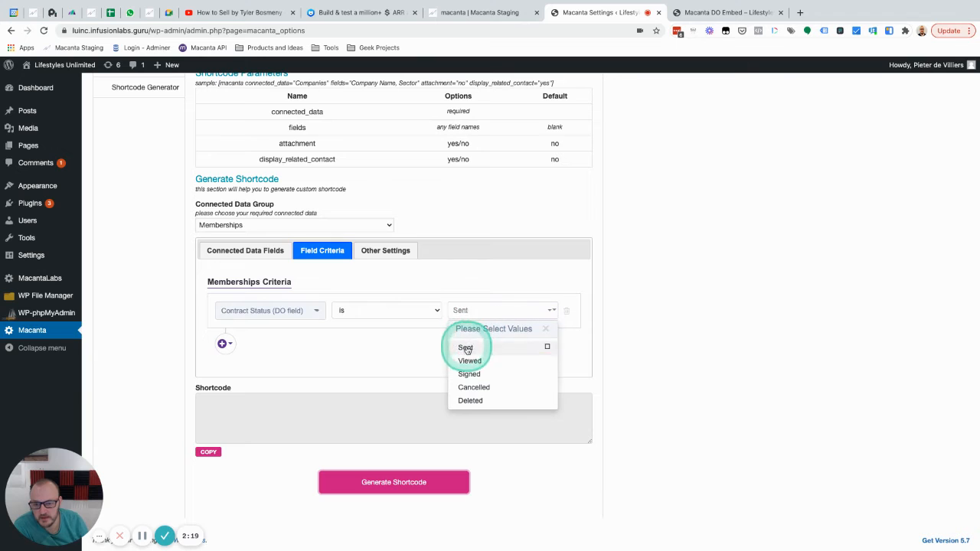
Step: Add a second, empty Memberships criteria row joined to the Contract Status criterion with And
{"action": "left_click", "coordinate": [221, 342]}
{"action": "left_click", "coordinate": [230, 383]}
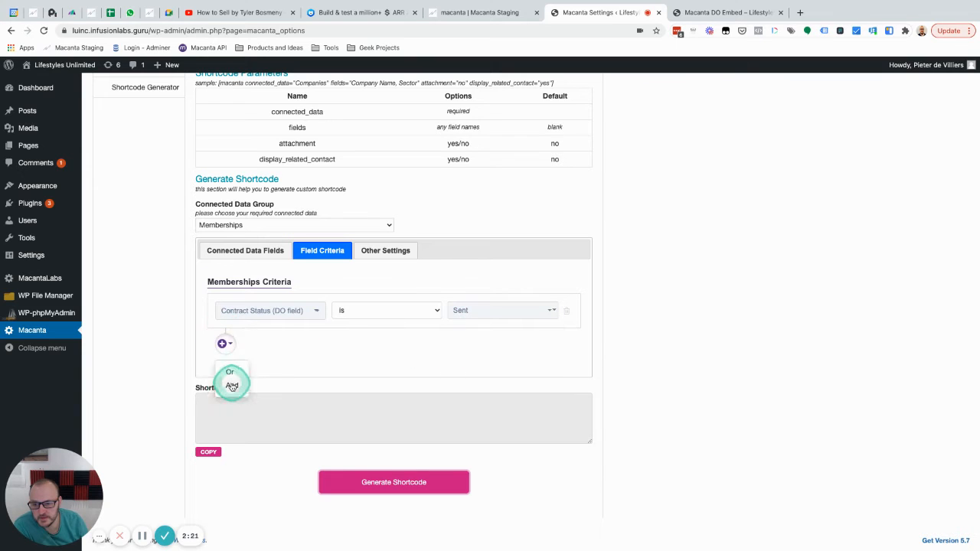
{"action": "scroll", "coordinate": [313, 344], "scroll_direction": "up", "scroll_amount": 2}
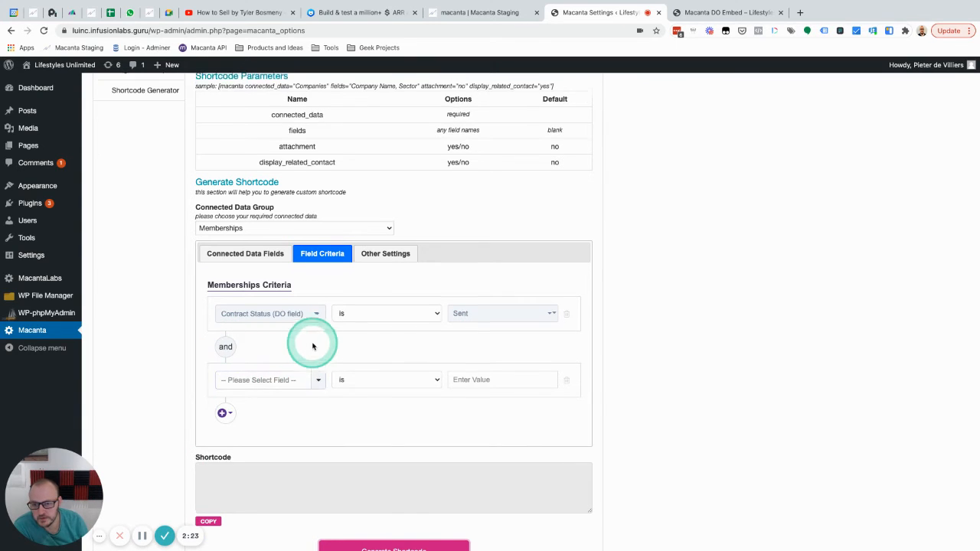
{"action": "scroll", "coordinate": [312, 347], "scroll_direction": "down", "scroll_amount": 2}
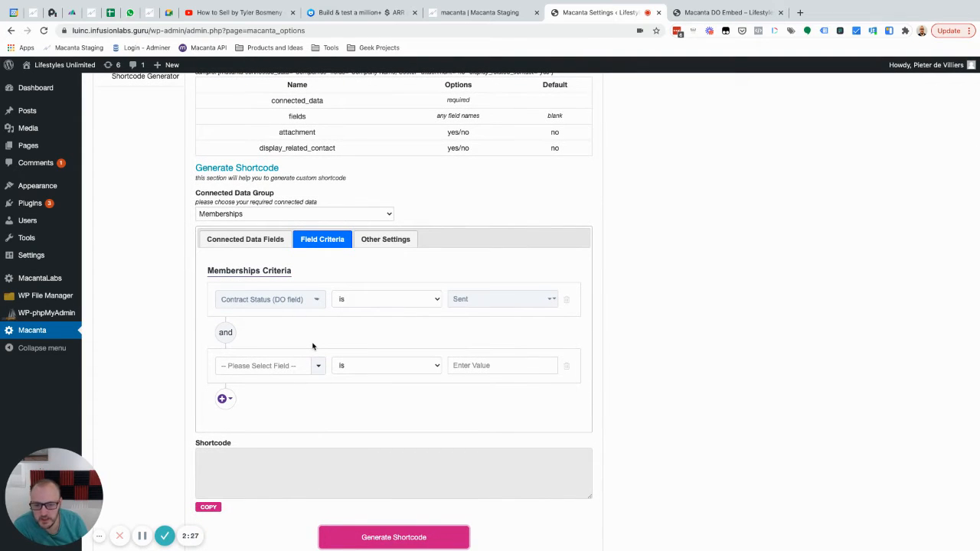
Step: Look at the embedded Memberships table on the Macanta DO Embed page and return to the Macanta settings page
{"action": "left_click", "coordinate": [388, 346]}
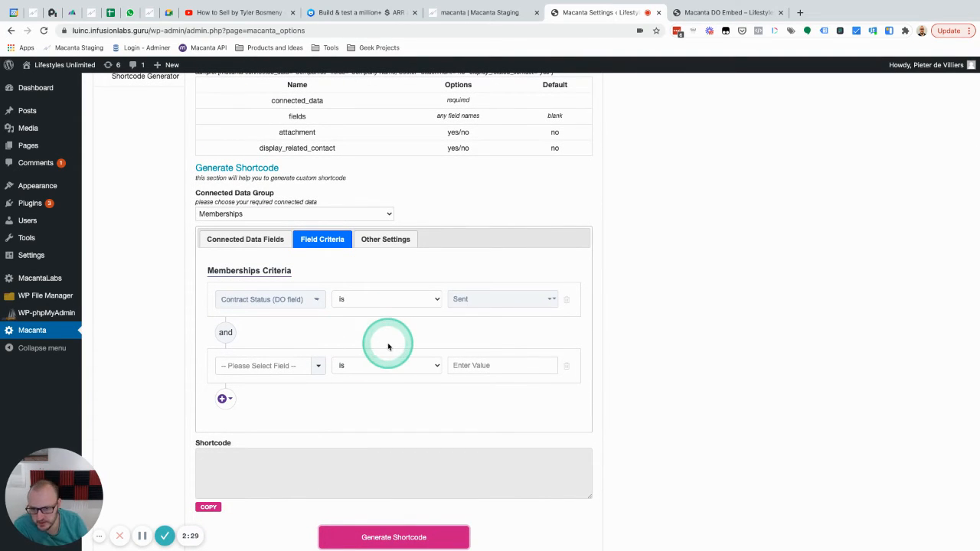
{"action": "left_click", "coordinate": [724, 16]}
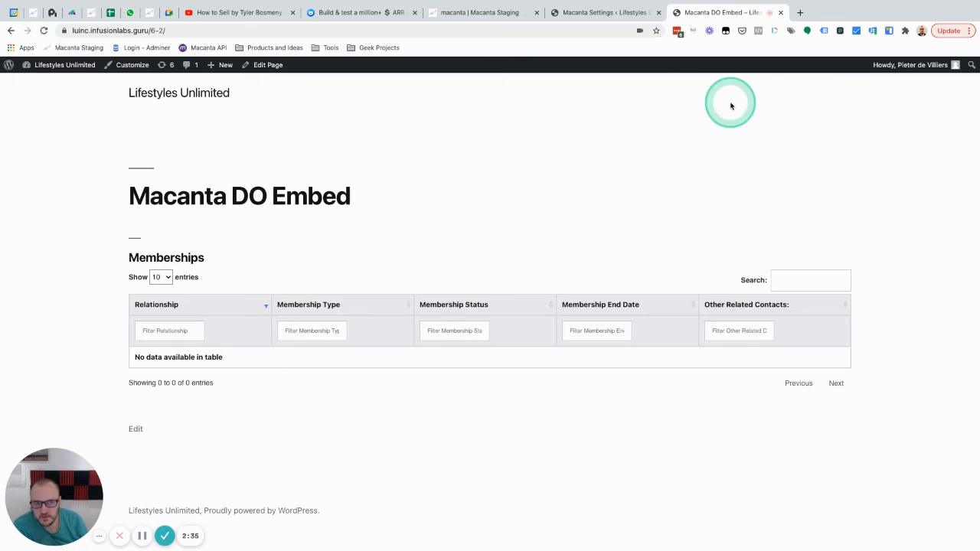
{"action": "left_click", "coordinate": [620, 15]}
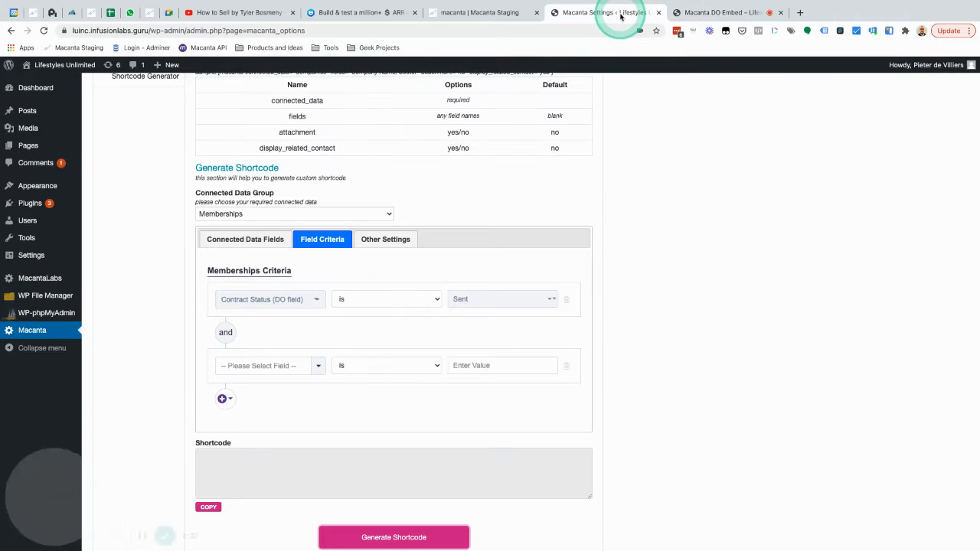
Step: Log out of the current WordPress account and log in with the prefilled credentials
{"action": "mouse_move", "coordinate": [936, 67]}
{"action": "left_click", "coordinate": [907, 127]}
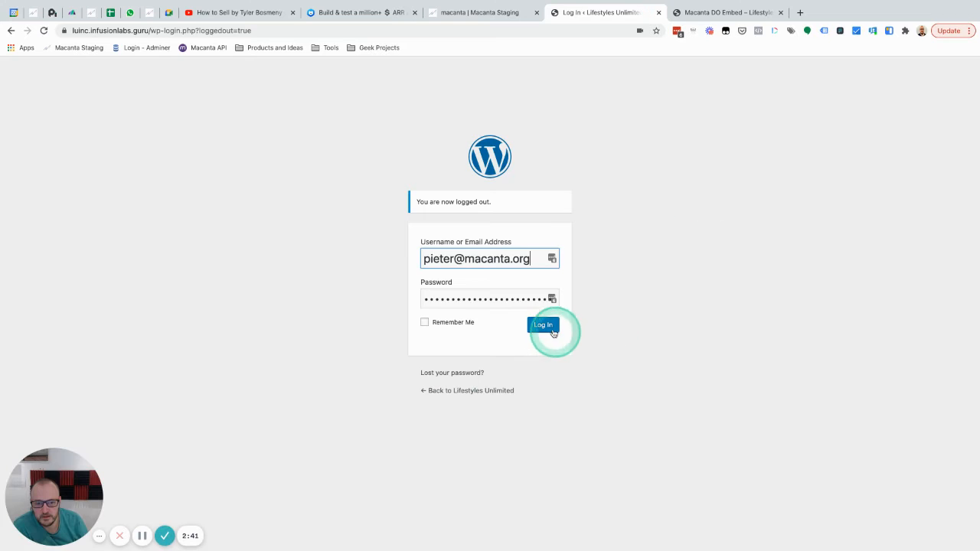
{"action": "left_click", "coordinate": [543, 325]}
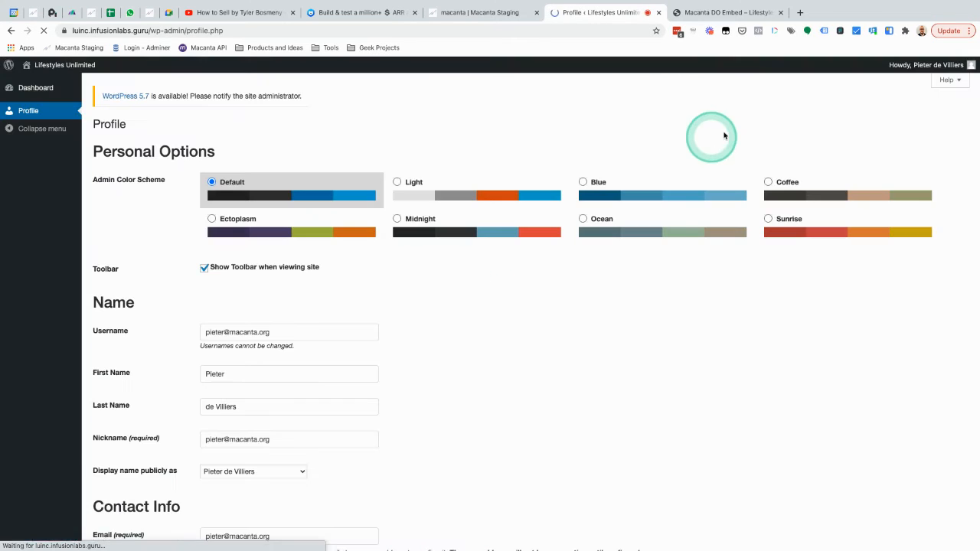
Step: Reload the Macanta DO Embed page to load the Memberships table for the logged-in account
{"action": "left_click", "coordinate": [708, 12]}
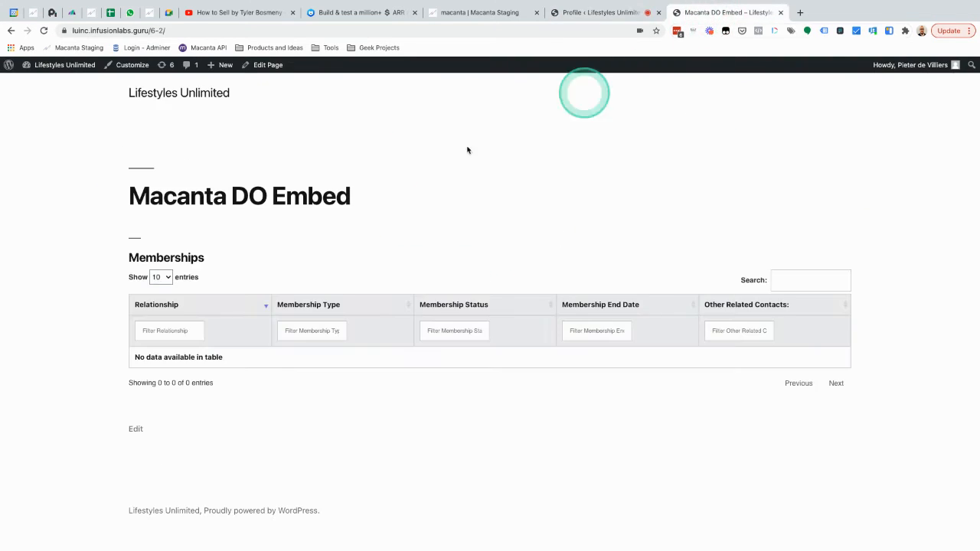
{"action": "left_click", "coordinate": [44, 30]}
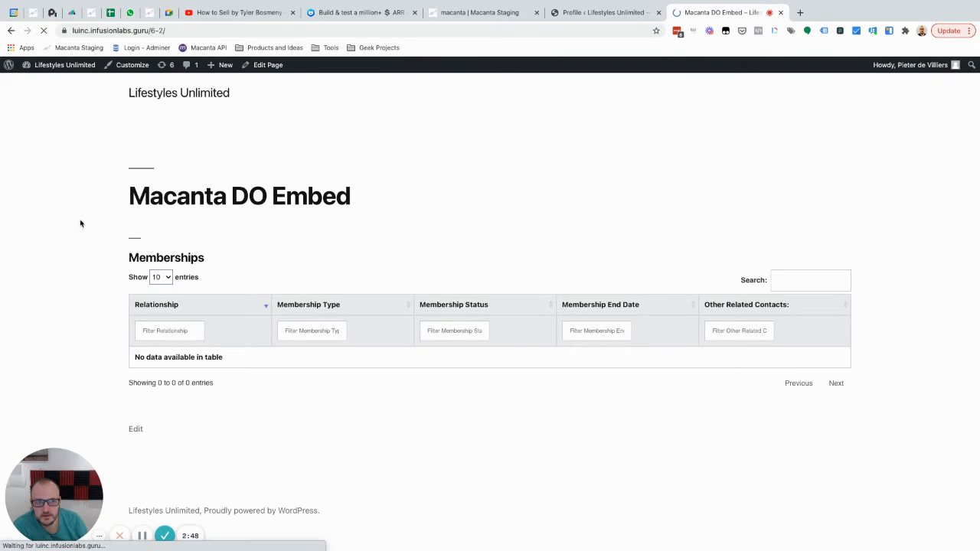
{"action": "left_click", "coordinate": [465, 205]}
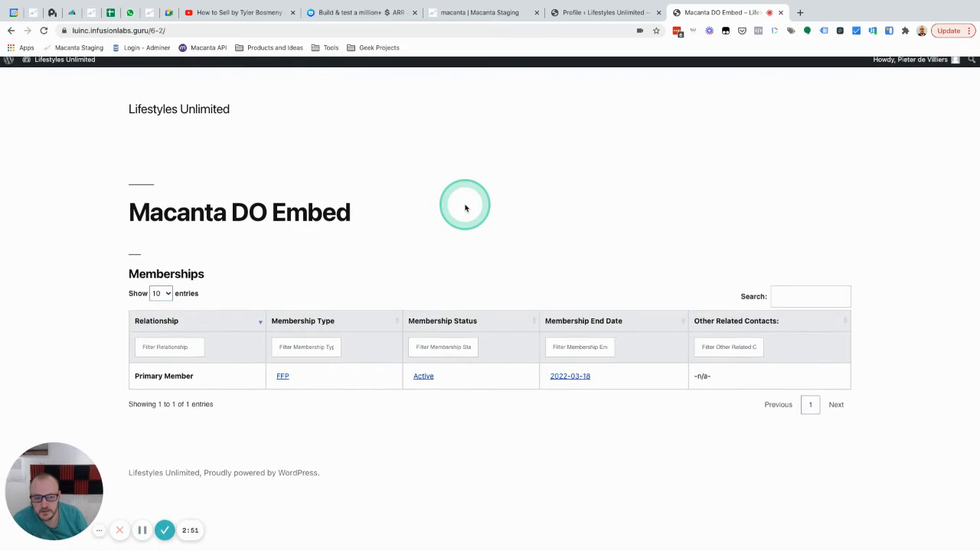
Step: Set the Membership Type of the Primary Member row to Challenge in the embedded Memberships table and save it
{"action": "mouse_move", "coordinate": [485, 373]}
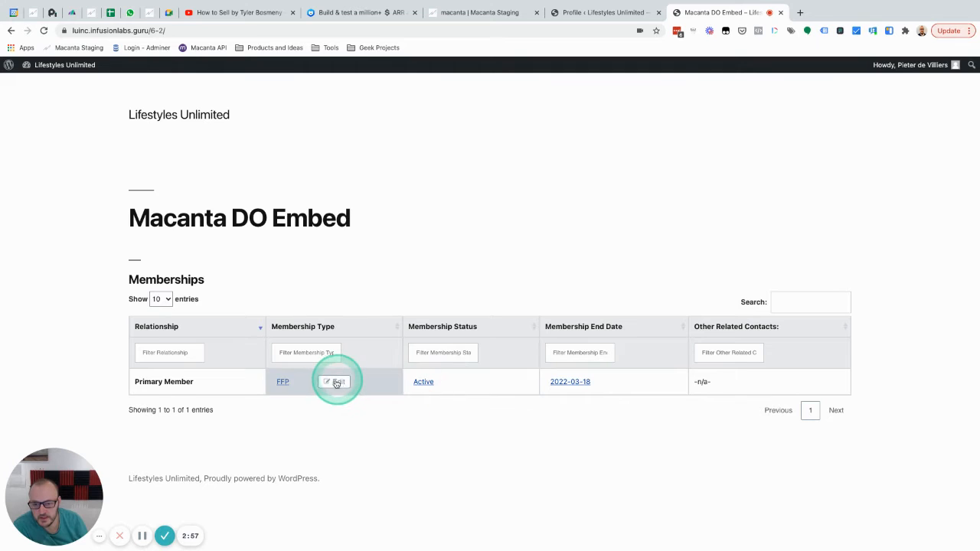
{"action": "left_click", "coordinate": [336, 382]}
{"action": "left_click", "coordinate": [337, 382]}
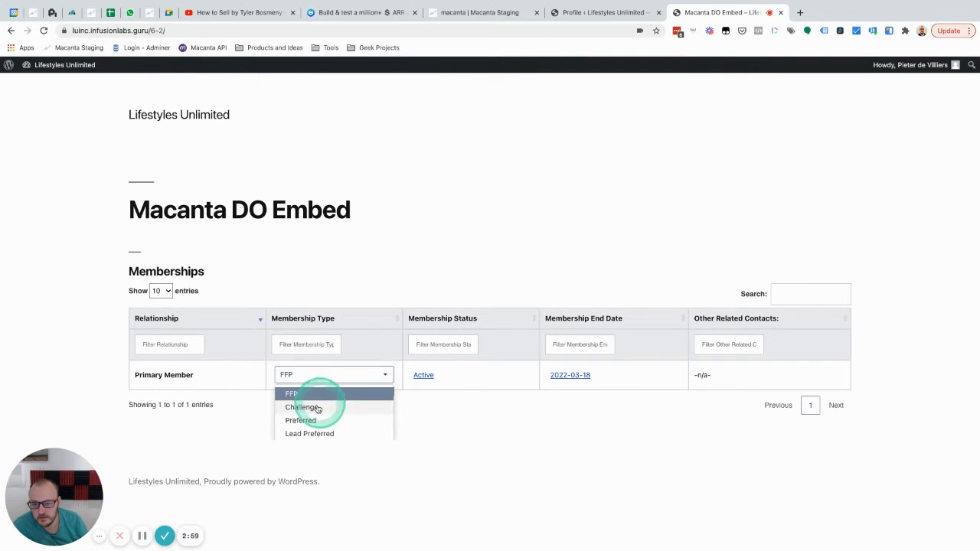
{"action": "left_click", "coordinate": [318, 408]}
{"action": "left_click", "coordinate": [376, 401]}
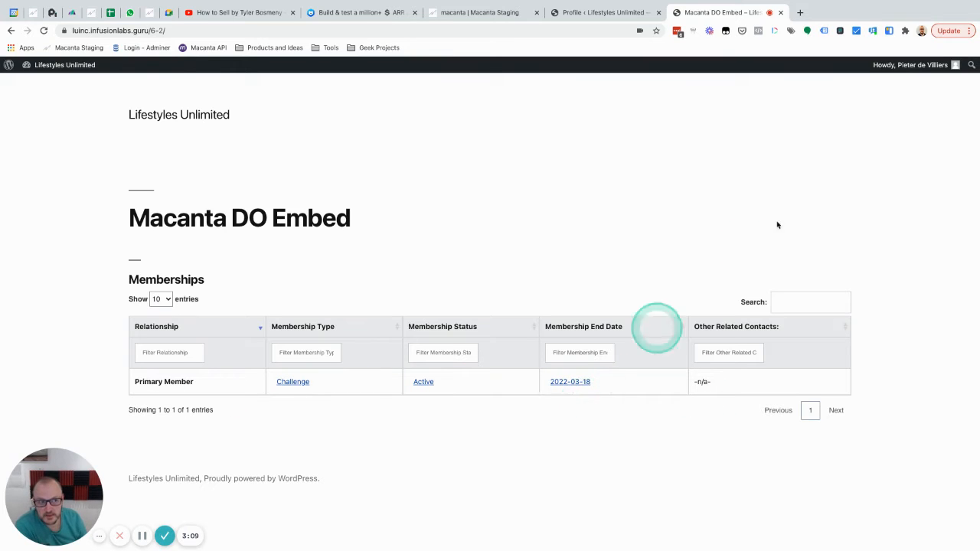
{"action": "mouse_move", "coordinate": [915, 67]}
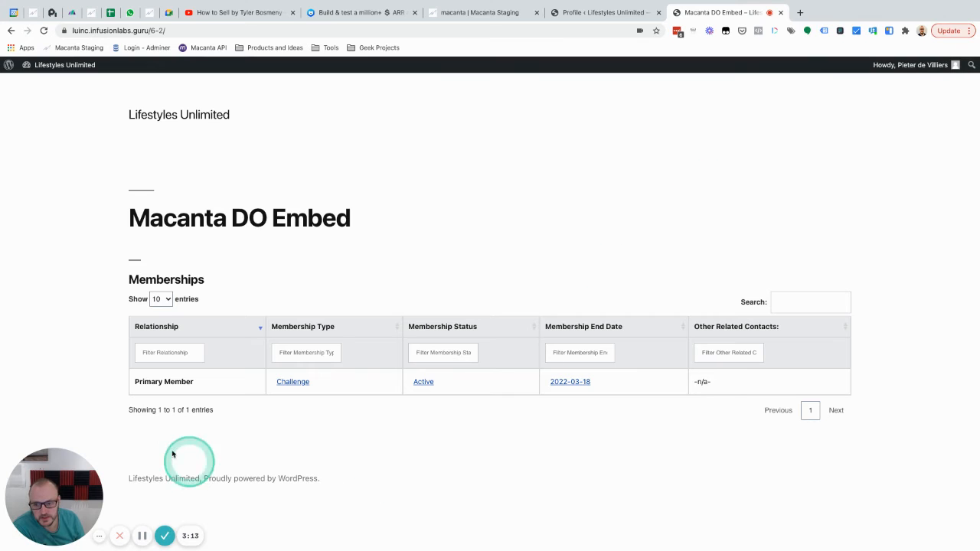
{"action": "scroll", "coordinate": [393, 478], "scroll_direction": "down", "scroll_amount": 1}
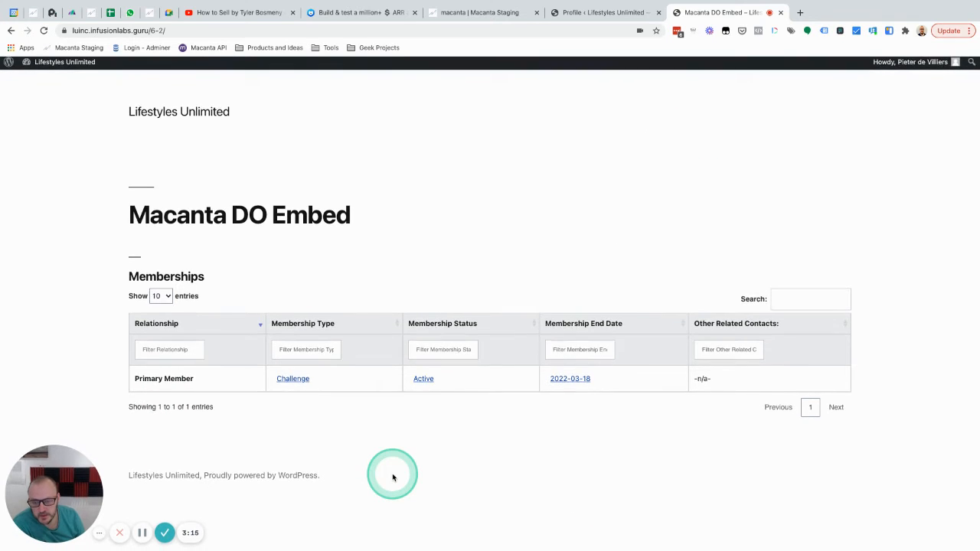
{"action": "left_click", "coordinate": [599, 15]}
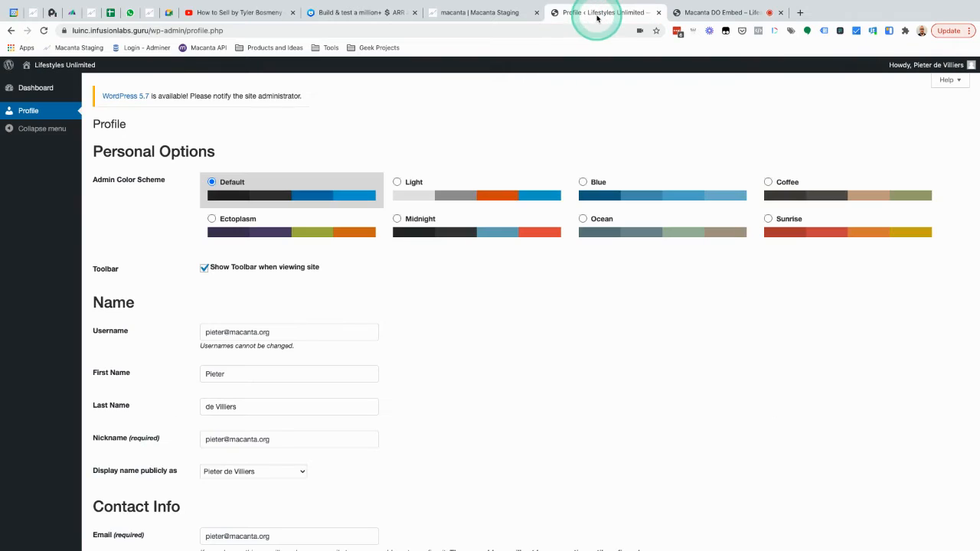
Step: Switch to Macanta Staging, review the user's task, relationship and alert notifications, and close the notification window
{"action": "left_click", "coordinate": [496, 21]}
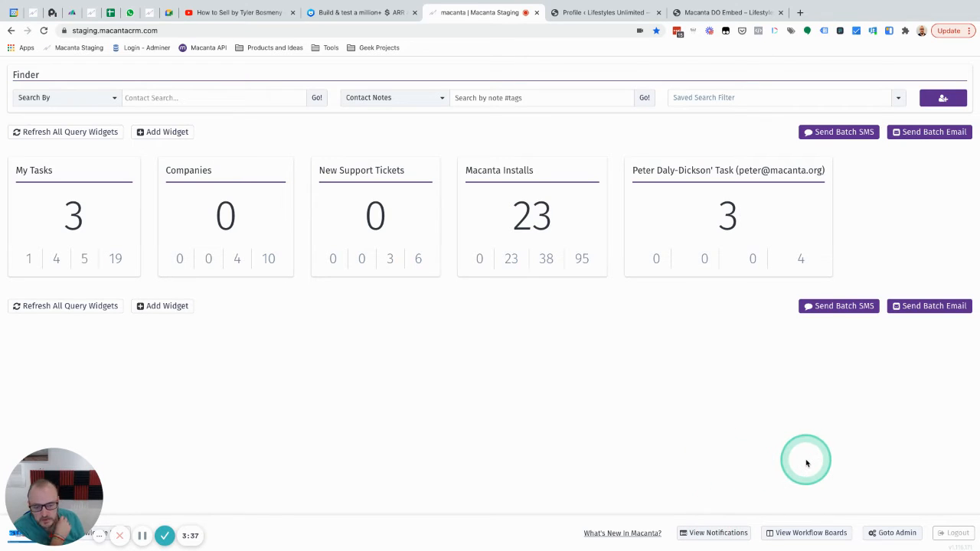
{"action": "left_click", "coordinate": [715, 533]}
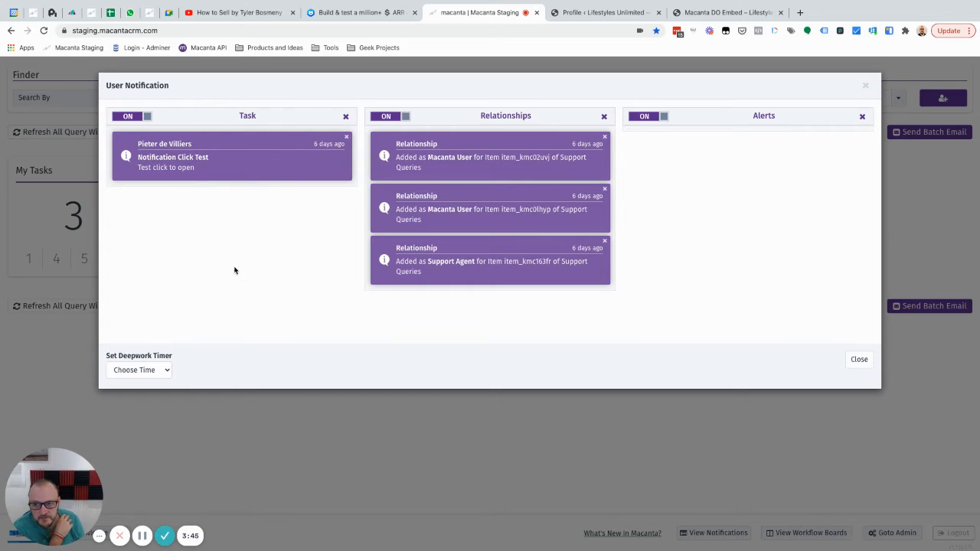
{"action": "left_click", "coordinate": [244, 217]}
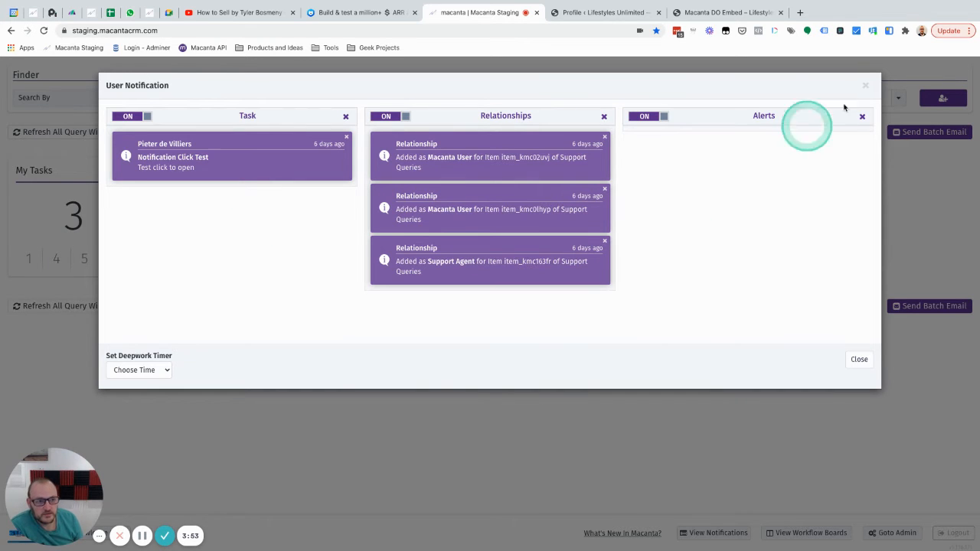
{"action": "left_click", "coordinate": [865, 85]}
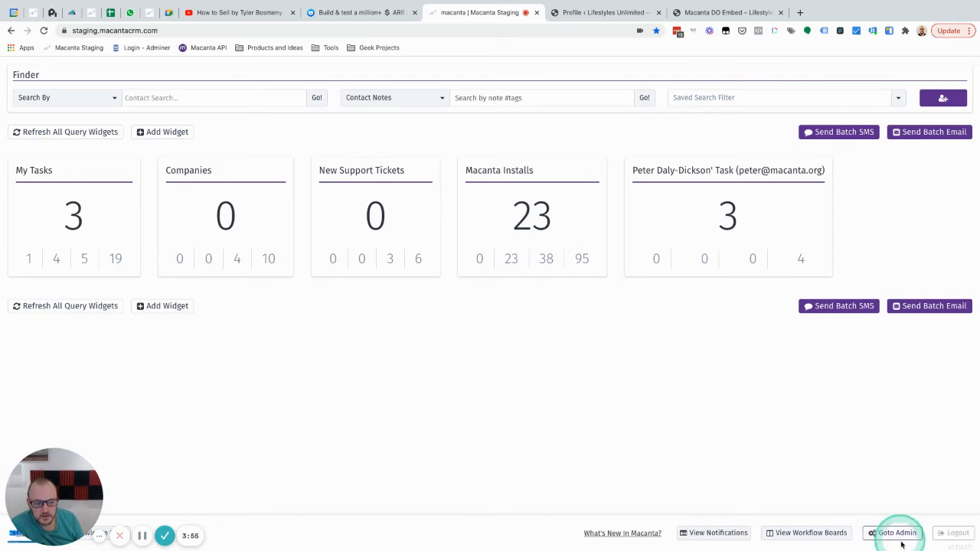
Step: From the admin area, search the contacts by first name and open the first matching contact record
{"action": "left_click", "coordinate": [893, 534]}
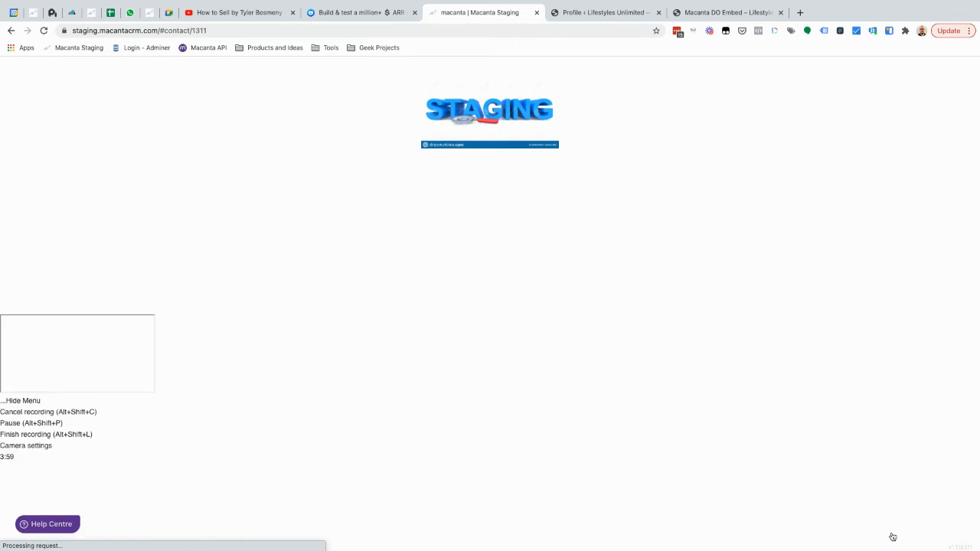
{"action": "left_click", "coordinate": [444, 317]}
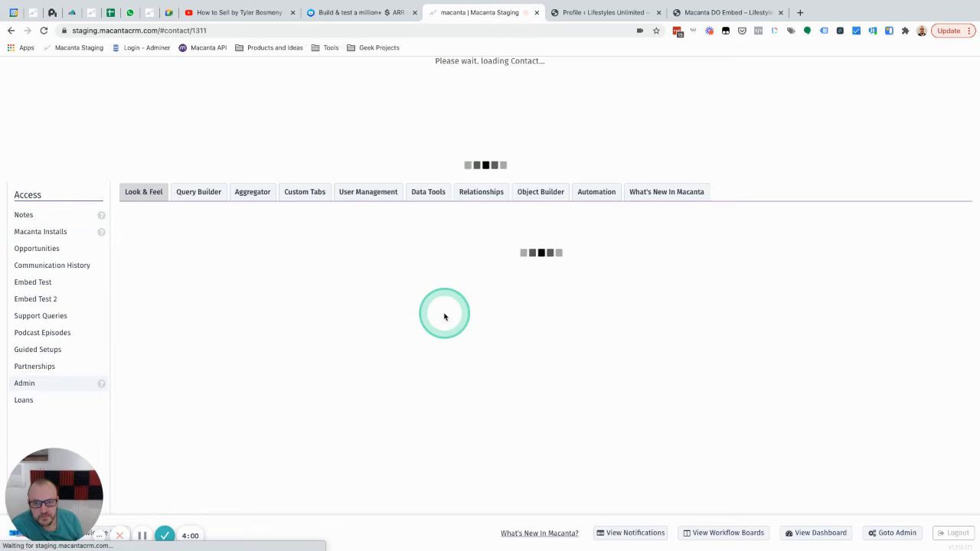
{"action": "left_click", "coordinate": [151, 96]}
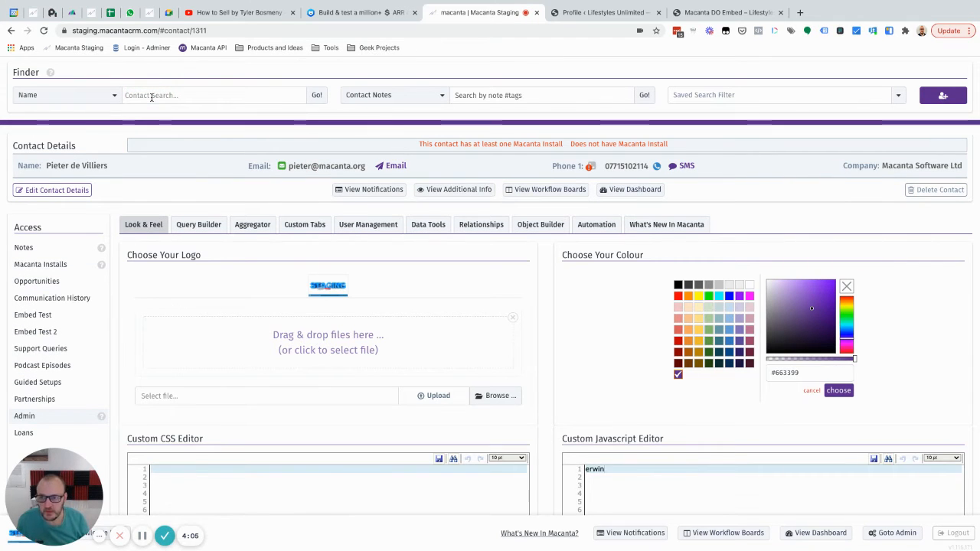
{"action": "left_click", "coordinate": [151, 97]}
{"action": "type", "text": "erwin"}
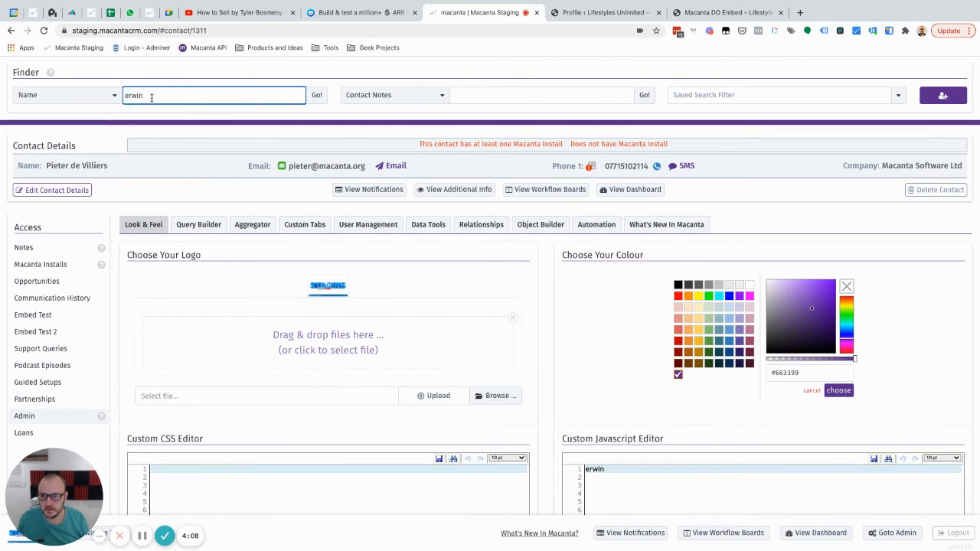
{"action": "key", "text": "Return"}
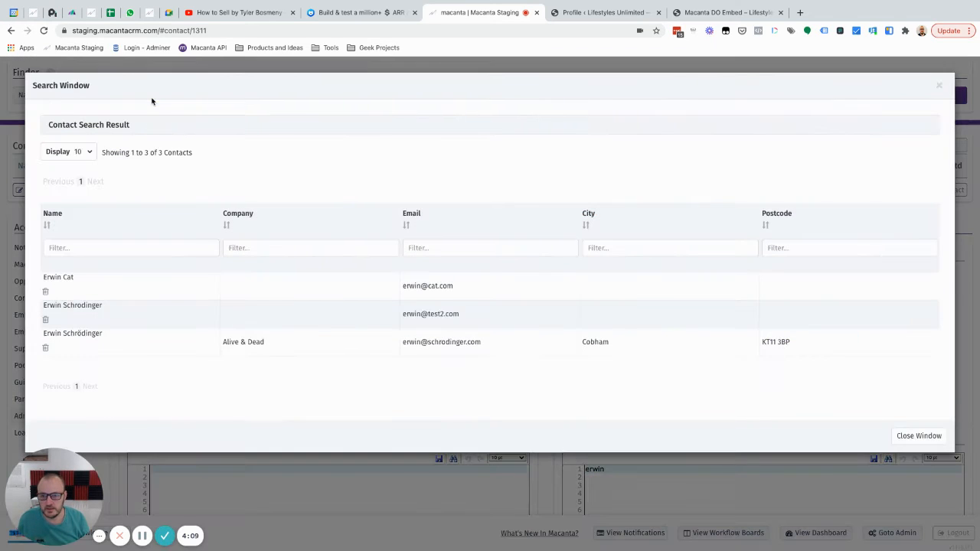
{"action": "left_click", "coordinate": [59, 278]}
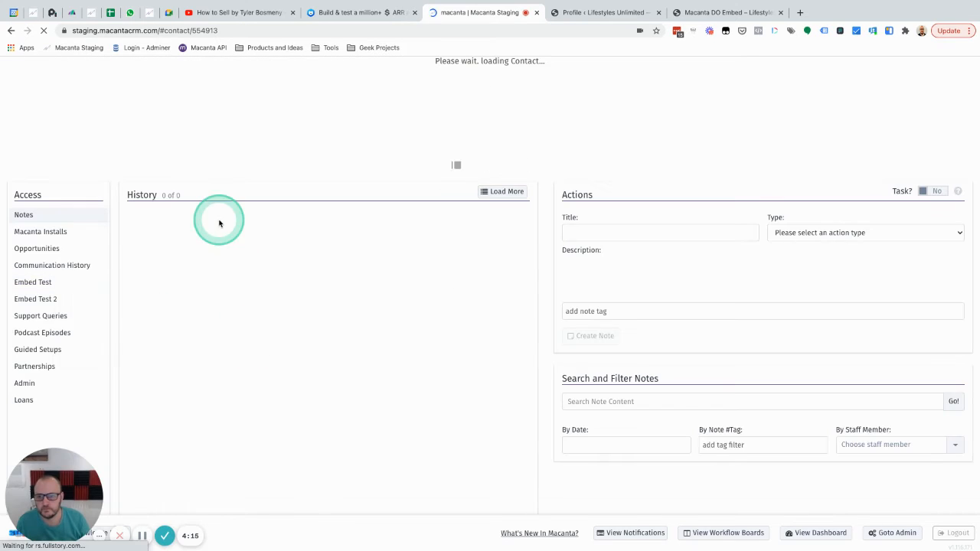
Step: Start a new task on the contact with the description "Notification Task Alert" and the action type General
{"action": "left_click", "coordinate": [933, 196]}
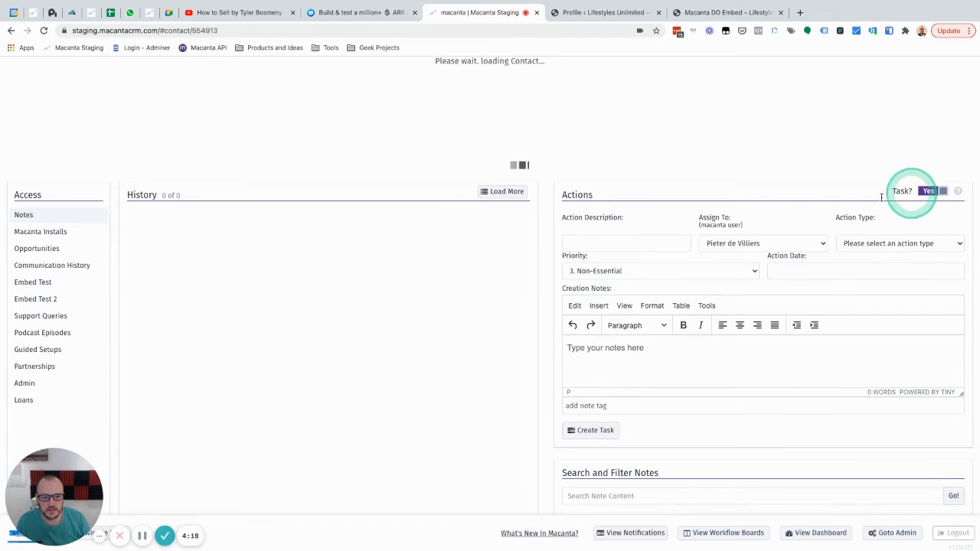
{"action": "left_click", "coordinate": [618, 241]}
{"action": "type", "text": "Notification Task"}
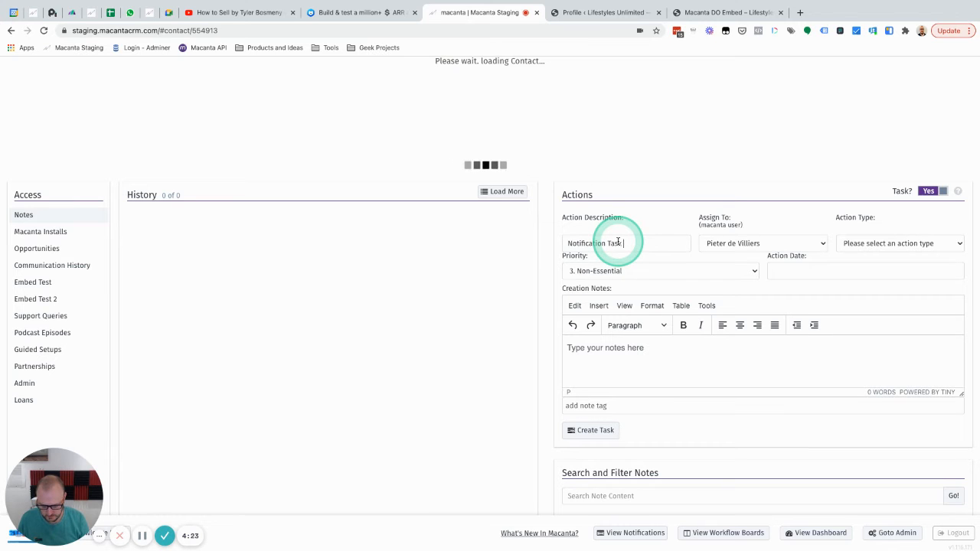
{"action": "type", "text": " Alert"}
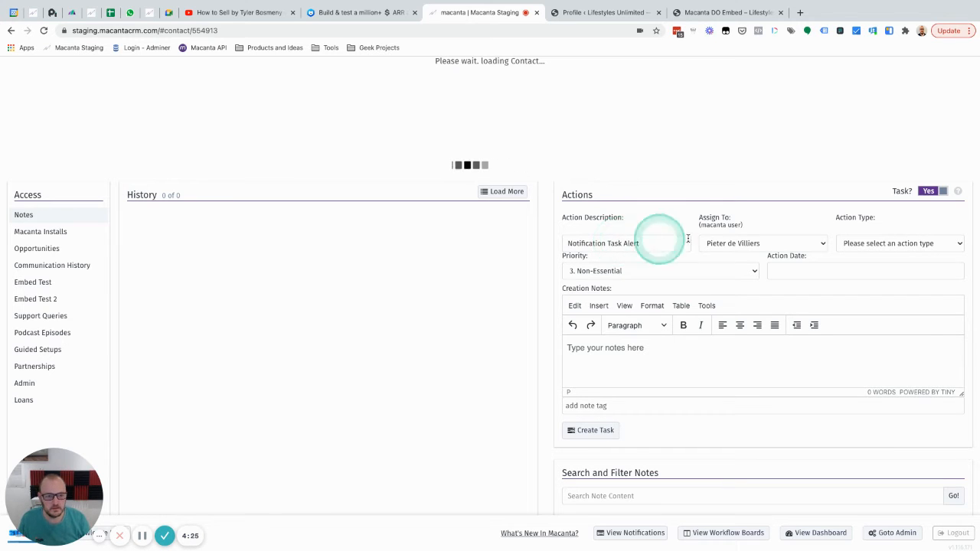
{"action": "left_click", "coordinate": [873, 243]}
{"action": "left_click", "coordinate": [864, 255]}
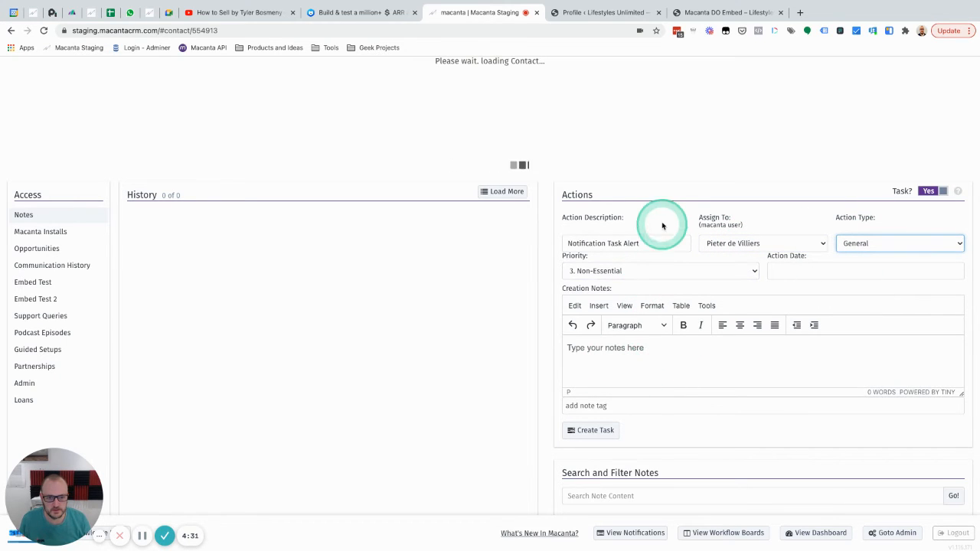
Step: Copy the action description "Notification Task Alert" into the task's creation notes
{"action": "left_click_drag", "start_coordinate": [646, 273], "coordinate": [547, 274]}
{"action": "key", "text": "super+c"}
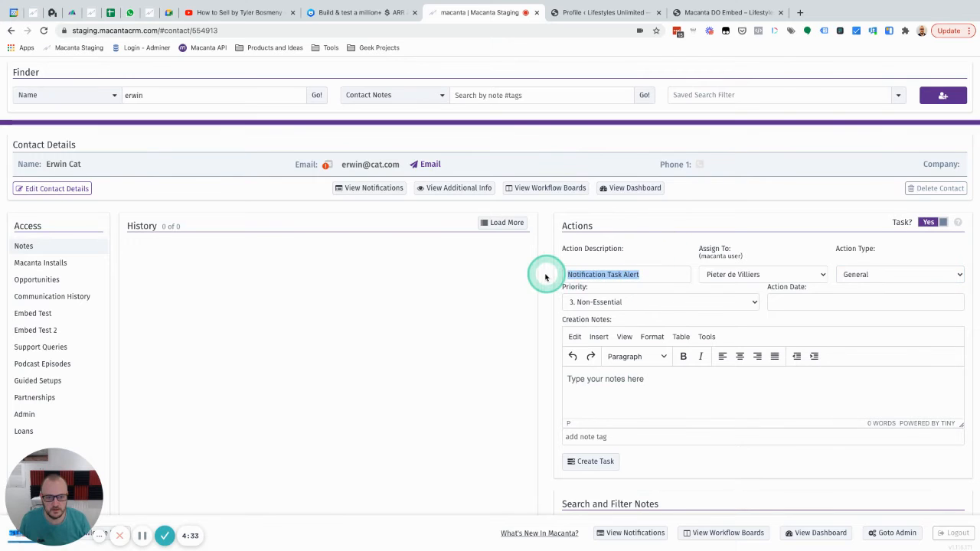
{"action": "left_click", "coordinate": [629, 383]}
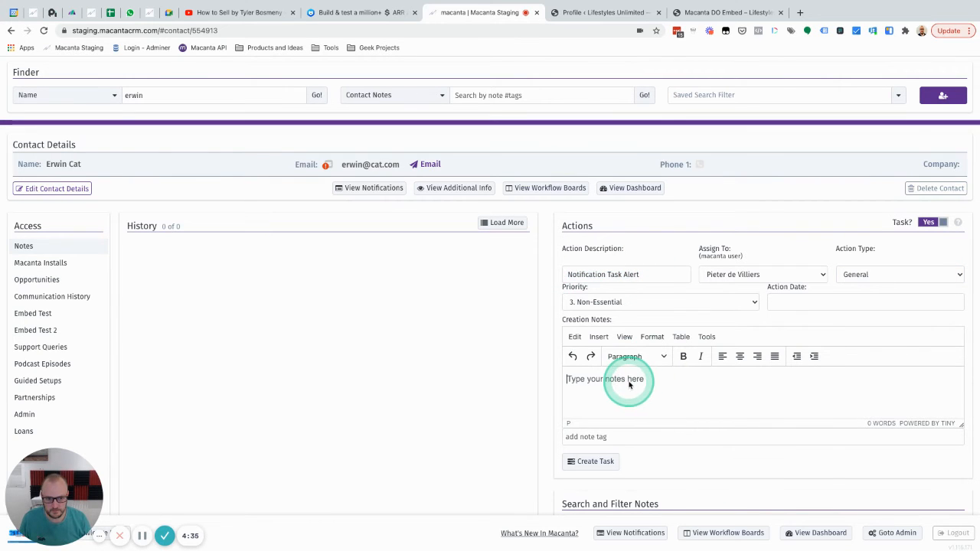
{"action": "key", "text": "super+v"}
{"action": "scroll", "coordinate": [628, 383], "scroll_direction": "down", "scroll_amount": 1}
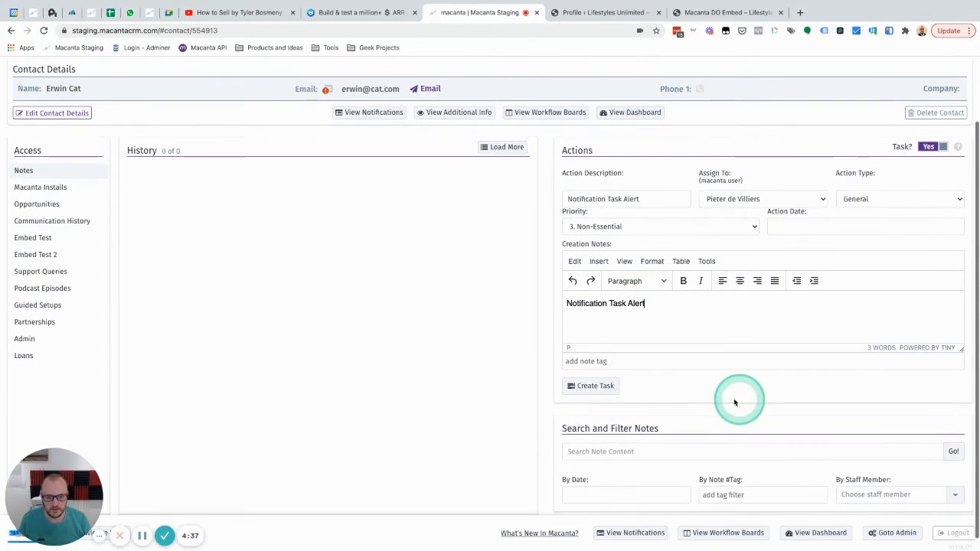
{"action": "left_click", "coordinate": [594, 387]}
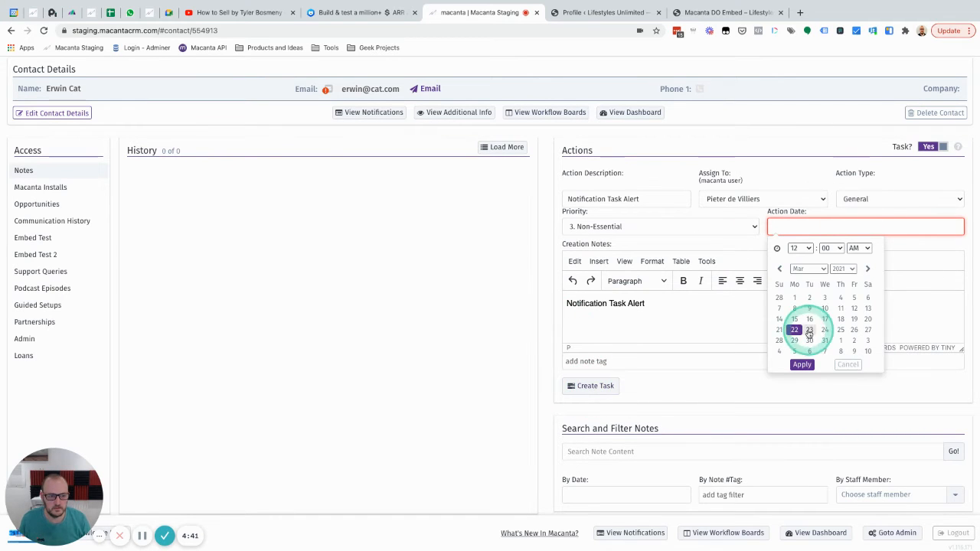
{"action": "left_click", "coordinate": [801, 365]}
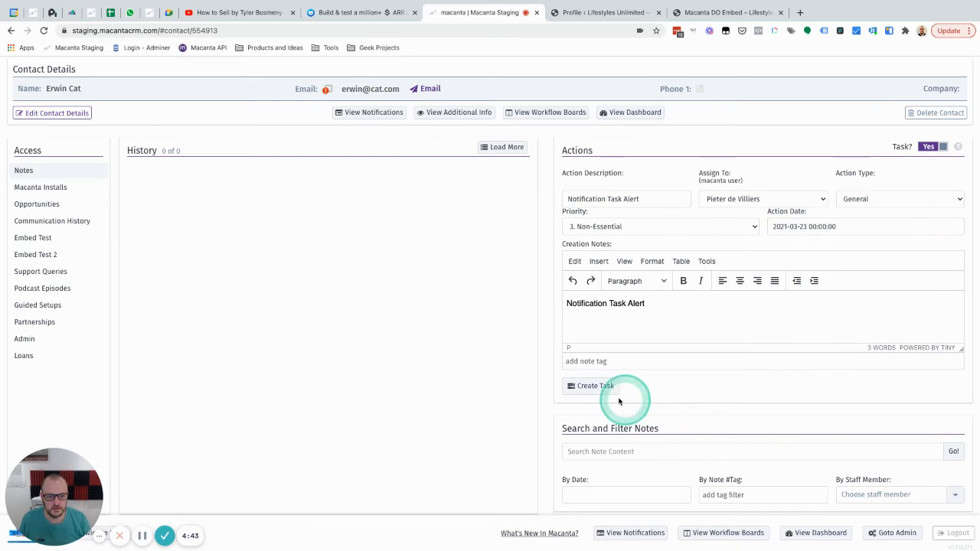
{"action": "left_click", "coordinate": [593, 387]}
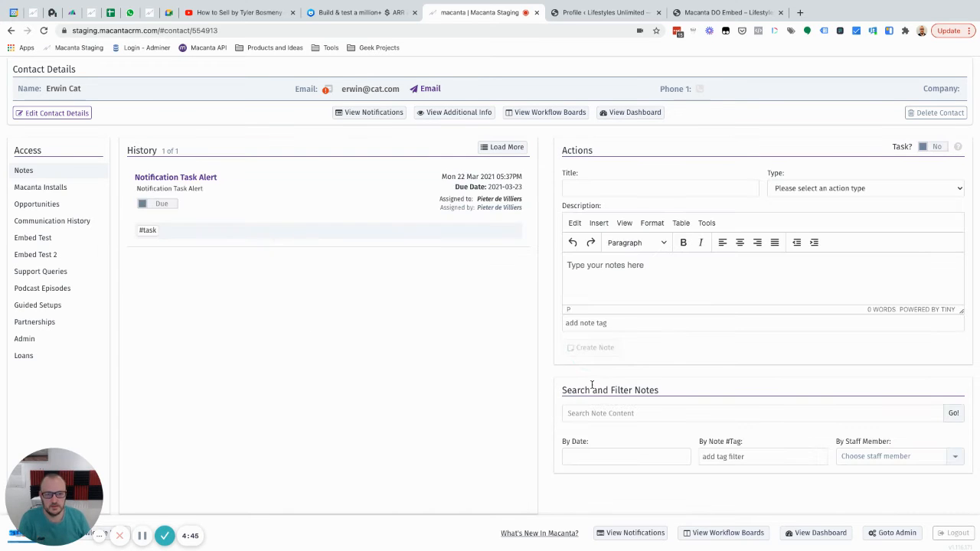
Step: Open the task's pop-up notification to view its entry in the contact's note history
{"action": "scroll", "coordinate": [592, 385], "scroll_direction": "up", "scroll_amount": 1}
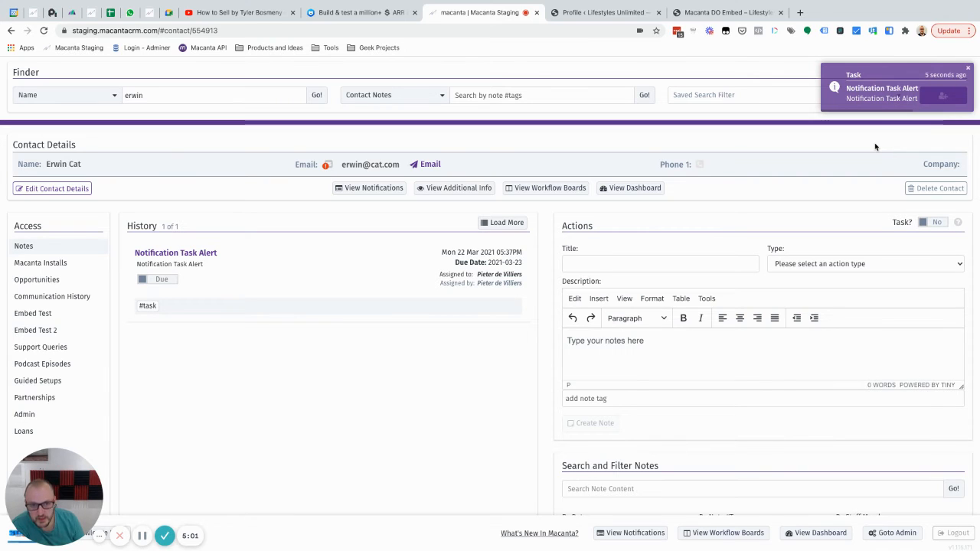
{"action": "left_click", "coordinate": [869, 156]}
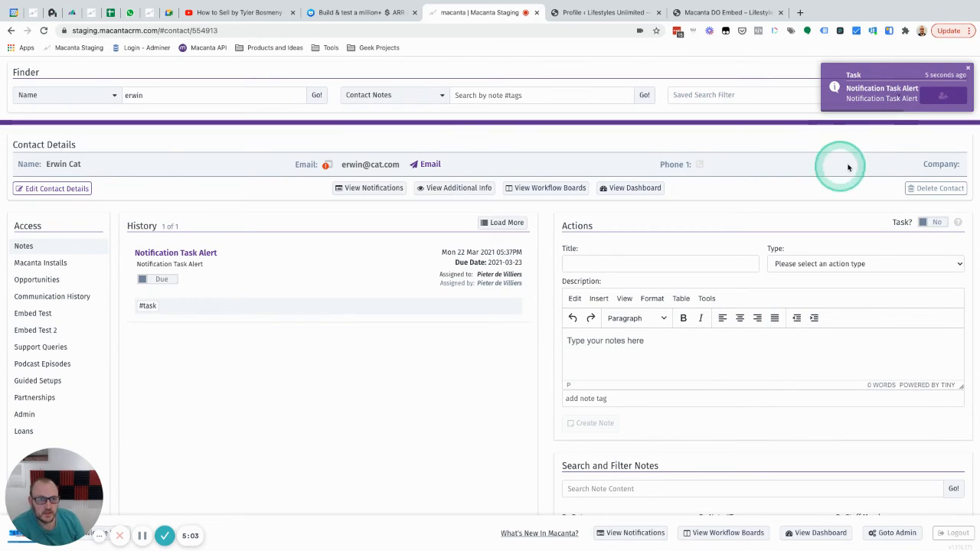
{"action": "left_click", "coordinate": [884, 98]}
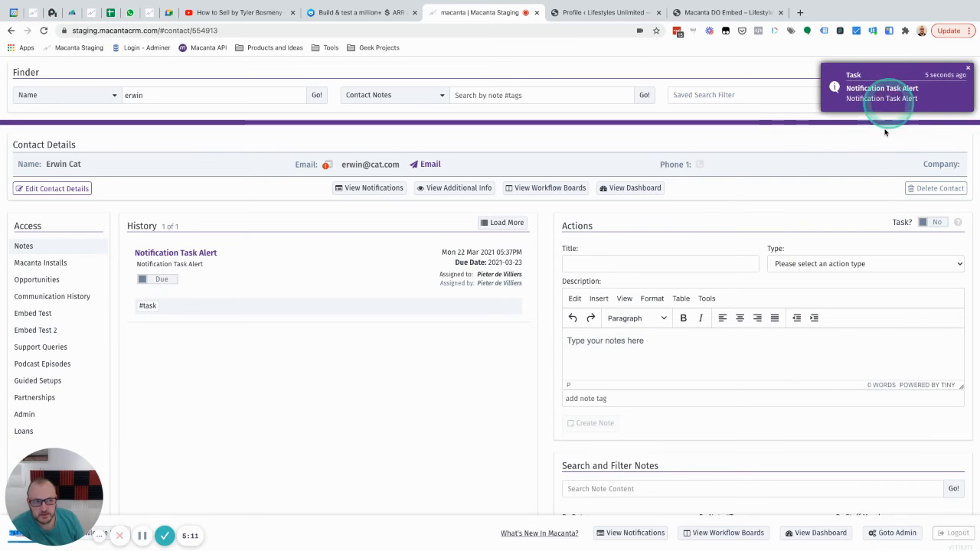
{"action": "left_click", "coordinate": [882, 90]}
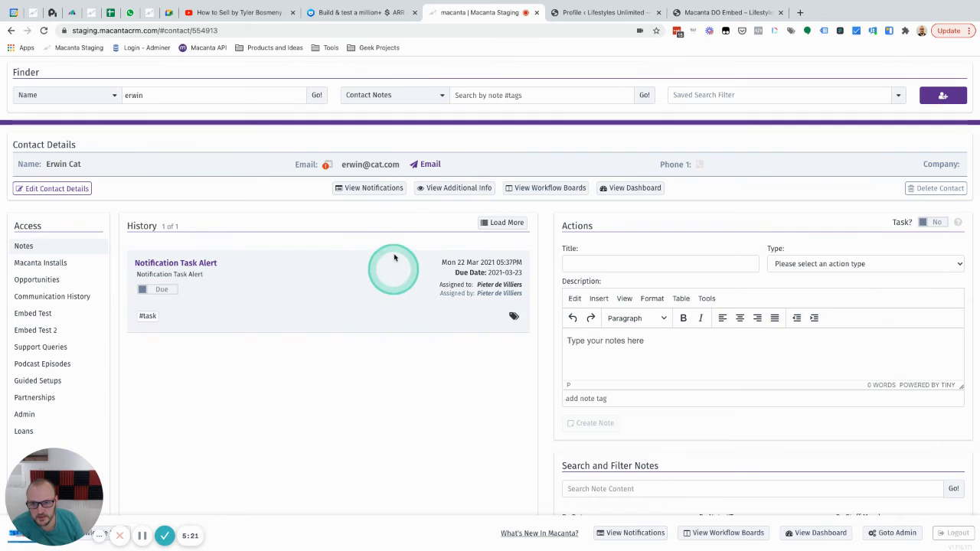
Step: Review the user notifications, open the details of the first relationship notification, and close both windows
{"action": "left_click", "coordinate": [373, 190]}
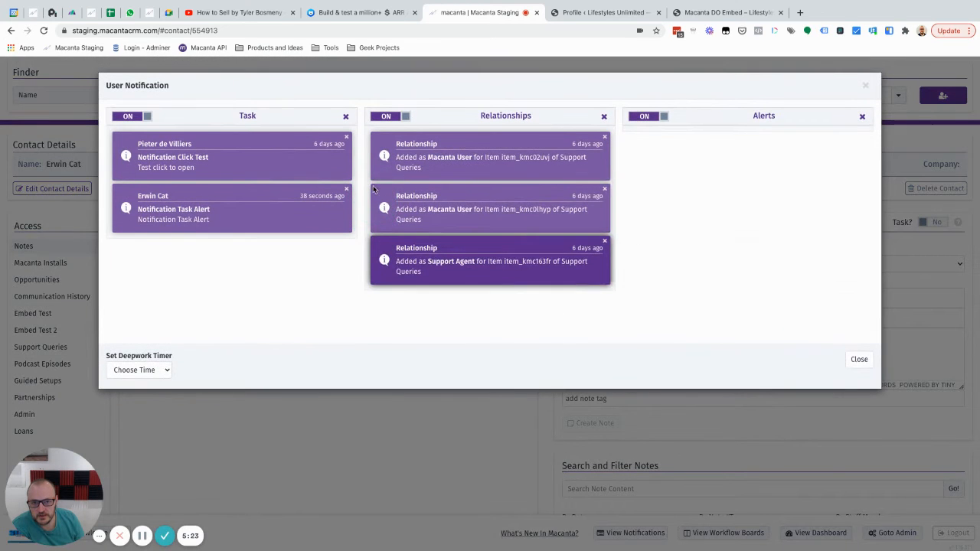
{"action": "left_click", "coordinate": [482, 156]}
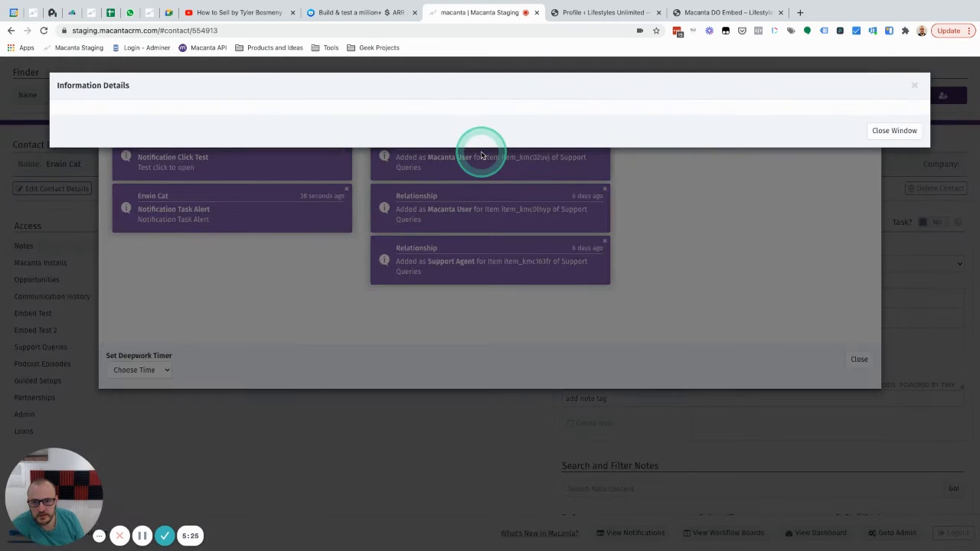
{"action": "left_click", "coordinate": [914, 85]}
{"action": "left_click", "coordinate": [866, 86]}
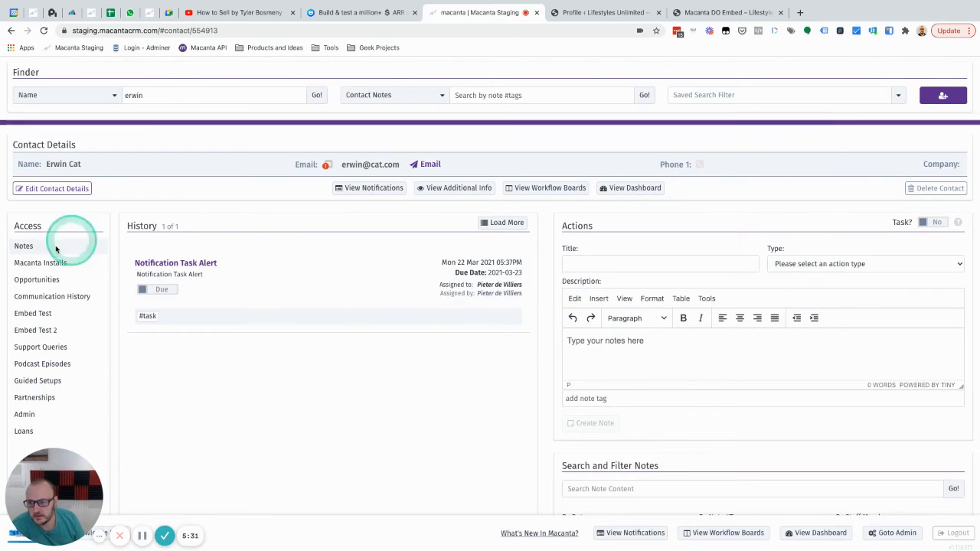
Step: Add a Loans item with a Loan 1 start date of 2021-03-23 and set the current contact's relationship to Prospect
{"action": "left_click", "coordinate": [25, 265]}
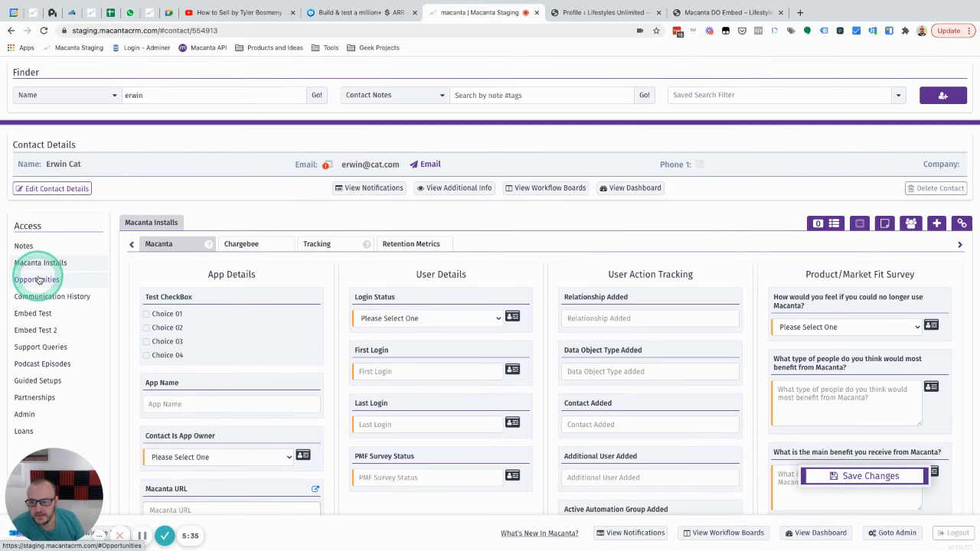
{"action": "left_click", "coordinate": [23, 431]}
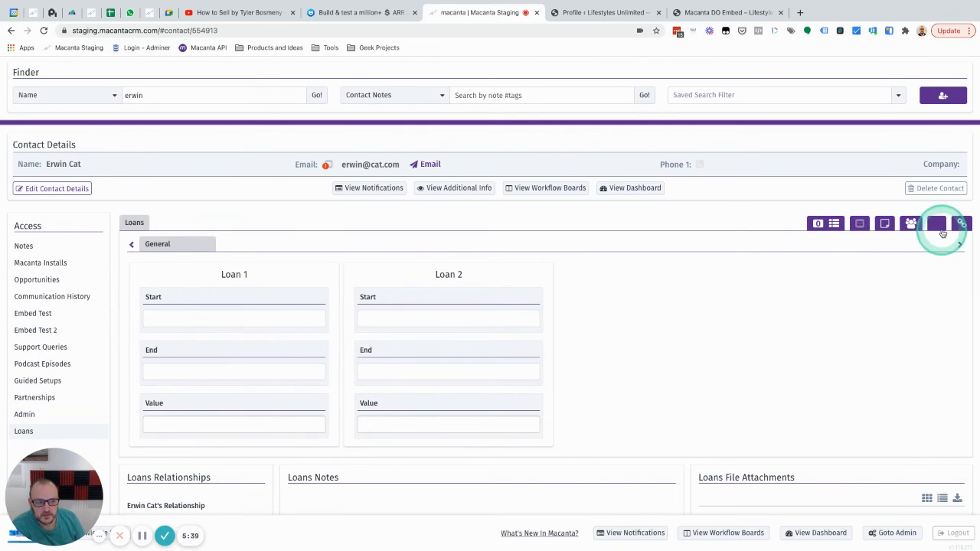
{"action": "left_click", "coordinate": [936, 223]}
{"action": "scroll", "coordinate": [478, 218], "scroll_direction": "down", "scroll_amount": 3}
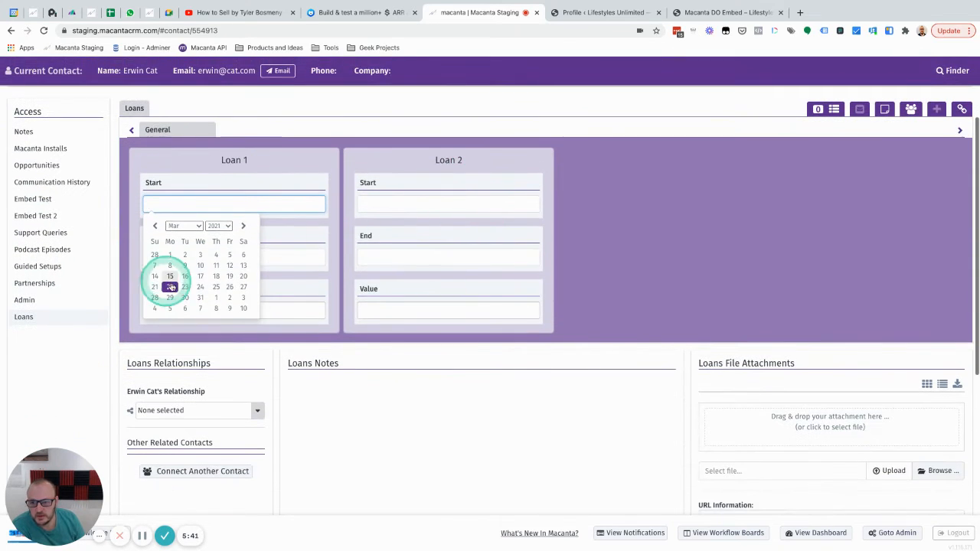
{"action": "left_click", "coordinate": [184, 287]}
{"action": "left_click", "coordinate": [256, 411]}
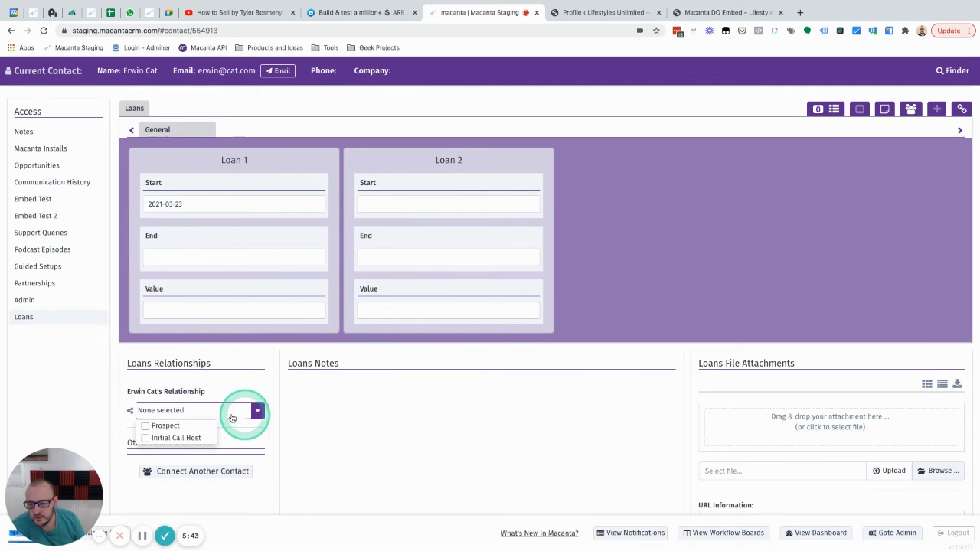
{"action": "left_click", "coordinate": [163, 427]}
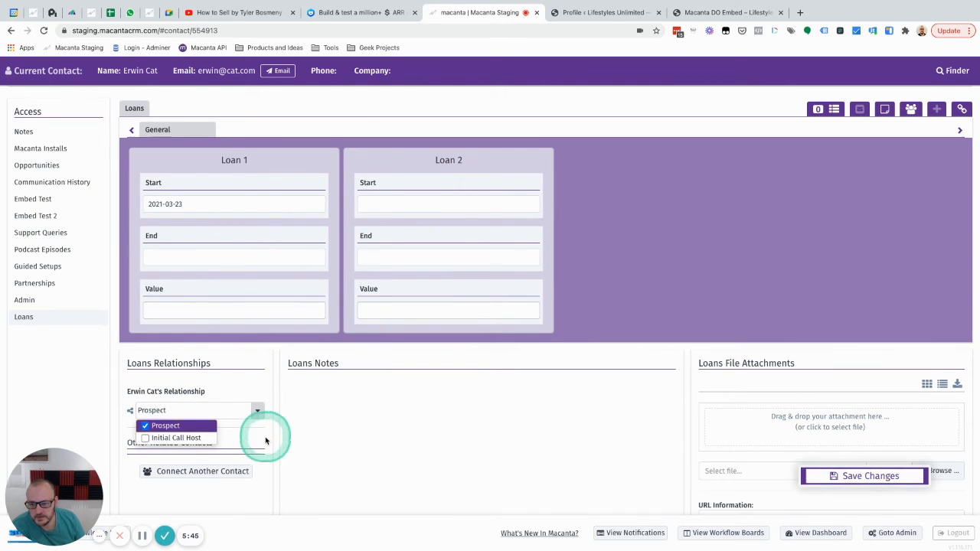
Step: Search for another contact by first name, connect the first match as Initial Call Host, and save the loan item
{"action": "left_click", "coordinate": [203, 472]}
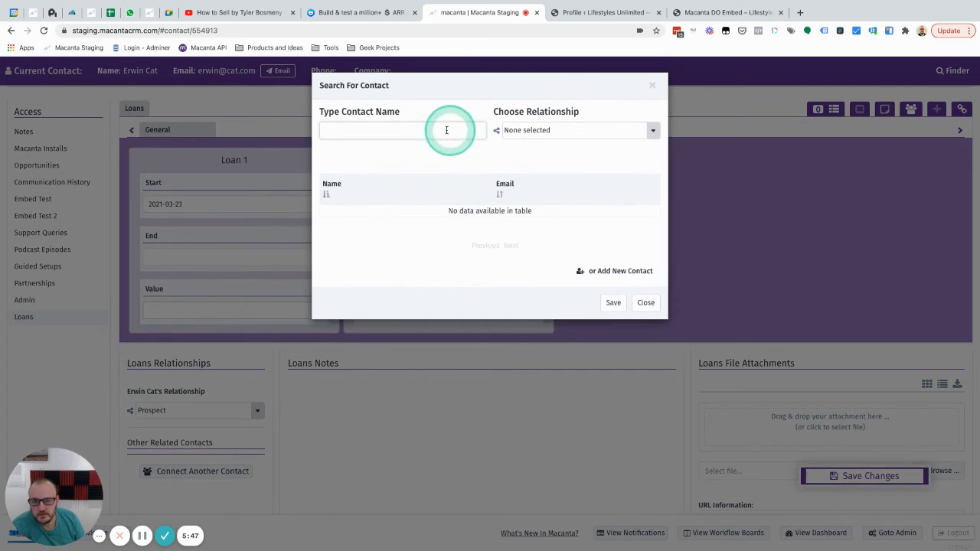
{"action": "left_click", "coordinate": [432, 132]}
{"action": "type", "text": "pieter"}
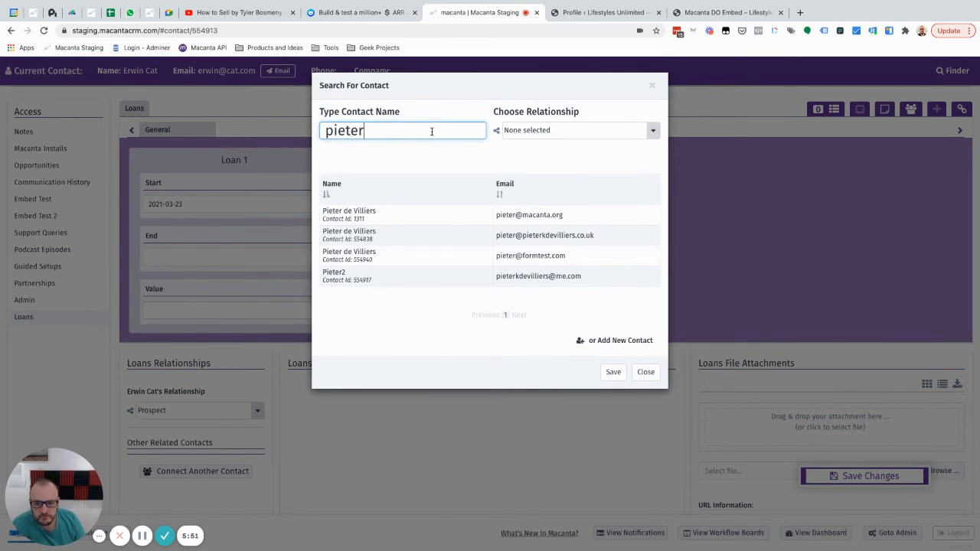
{"action": "left_click", "coordinate": [422, 214]}
{"action": "left_click", "coordinate": [538, 133]}
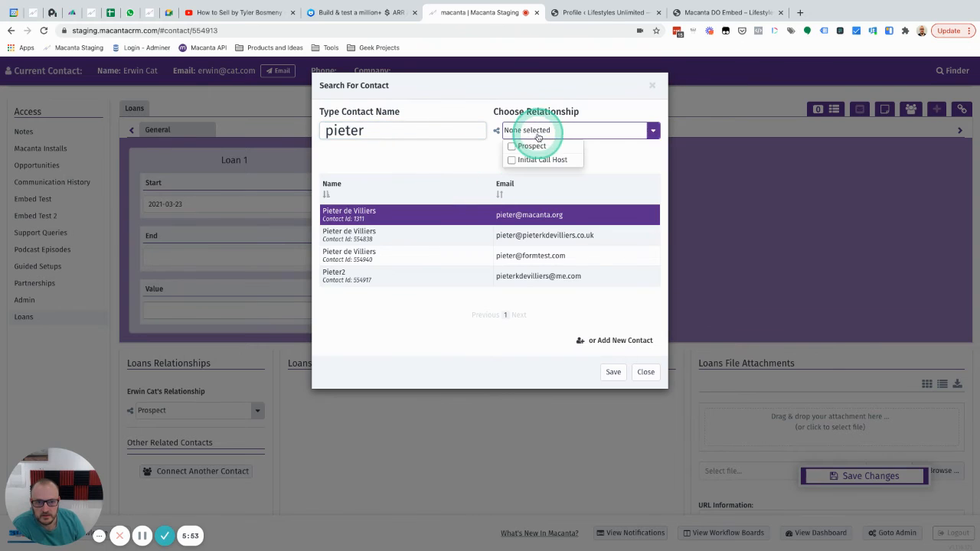
{"action": "left_click", "coordinate": [542, 159]}
{"action": "left_click", "coordinate": [513, 360]}
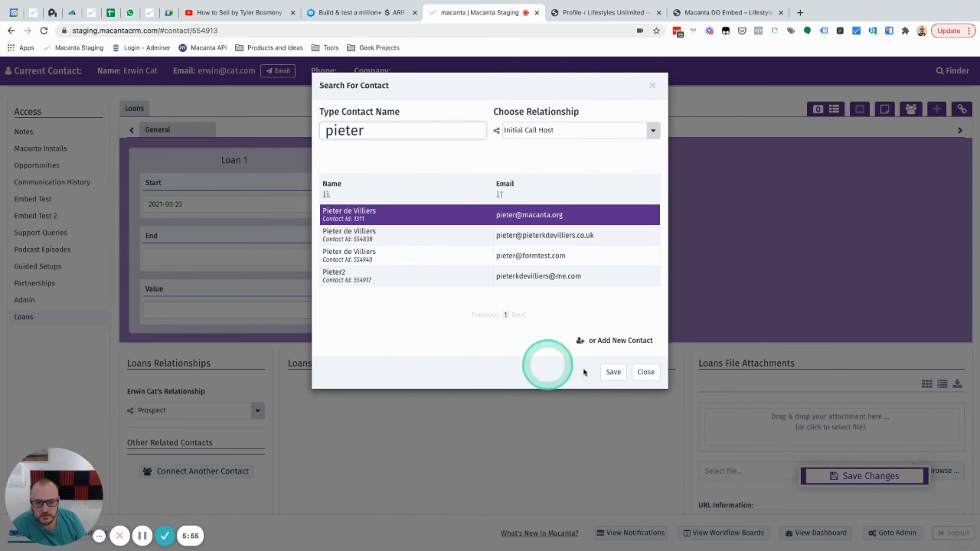
{"action": "left_click", "coordinate": [612, 374]}
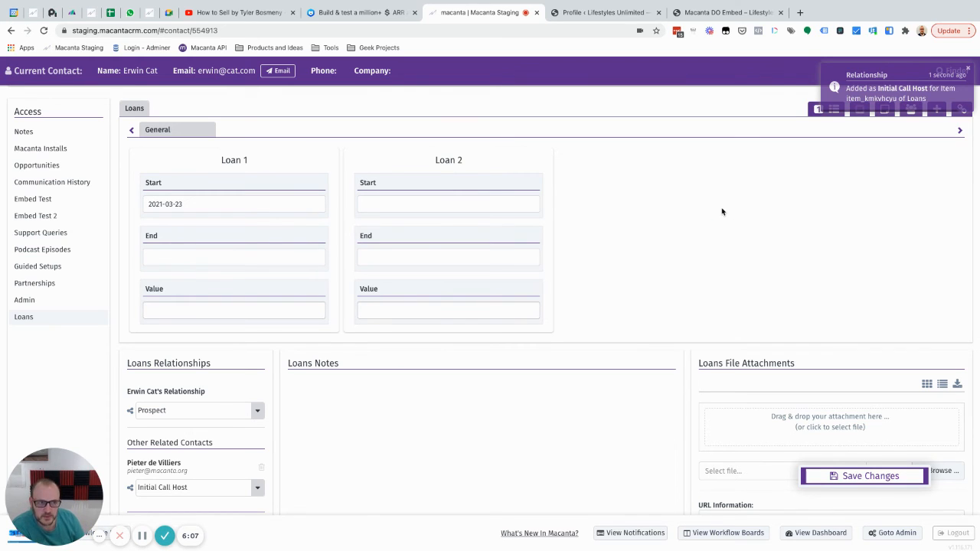
Step: Open the loan's relationship notification, review the fields, relationships, notes and attachments in its details, and close the window
{"action": "left_click", "coordinate": [888, 87]}
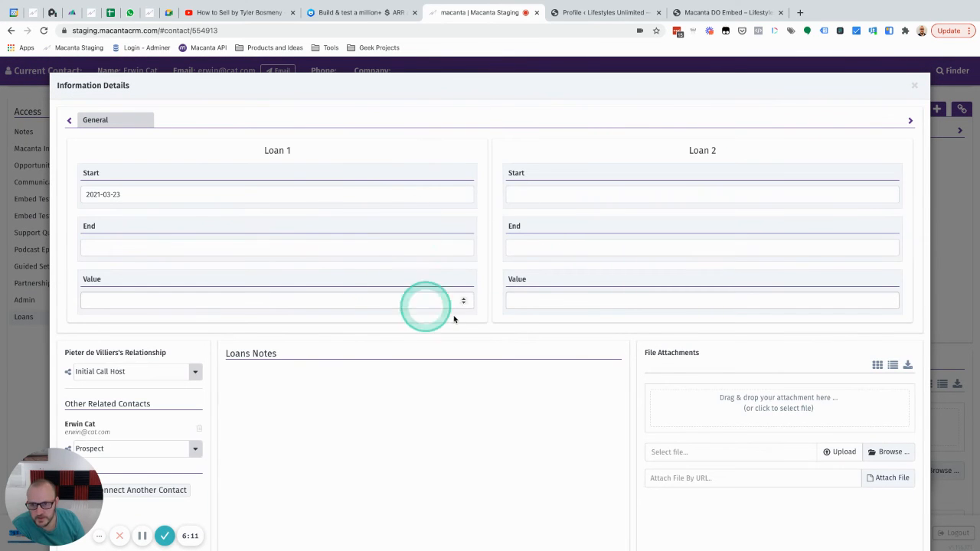
{"action": "scroll", "coordinate": [481, 321], "scroll_direction": "down", "scroll_amount": 5}
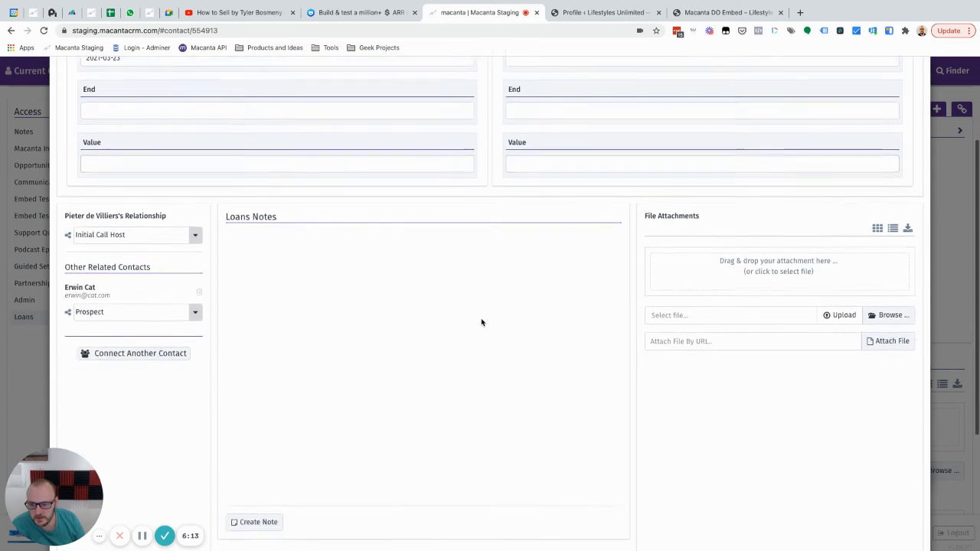
{"action": "left_click", "coordinate": [81, 121]}
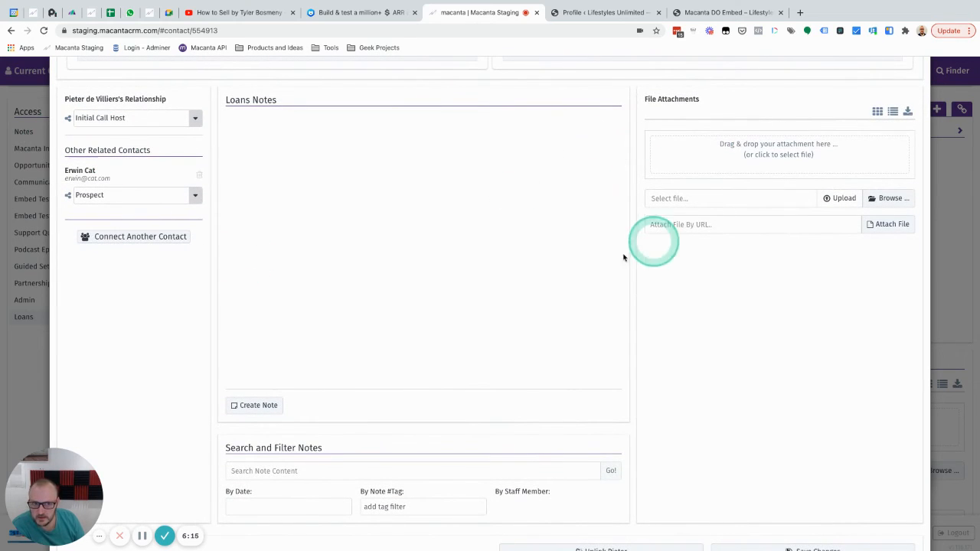
{"action": "scroll", "coordinate": [360, 204], "scroll_direction": "up", "scroll_amount": 1}
{"action": "scroll", "coordinate": [360, 204], "scroll_direction": "up", "scroll_amount": 3}
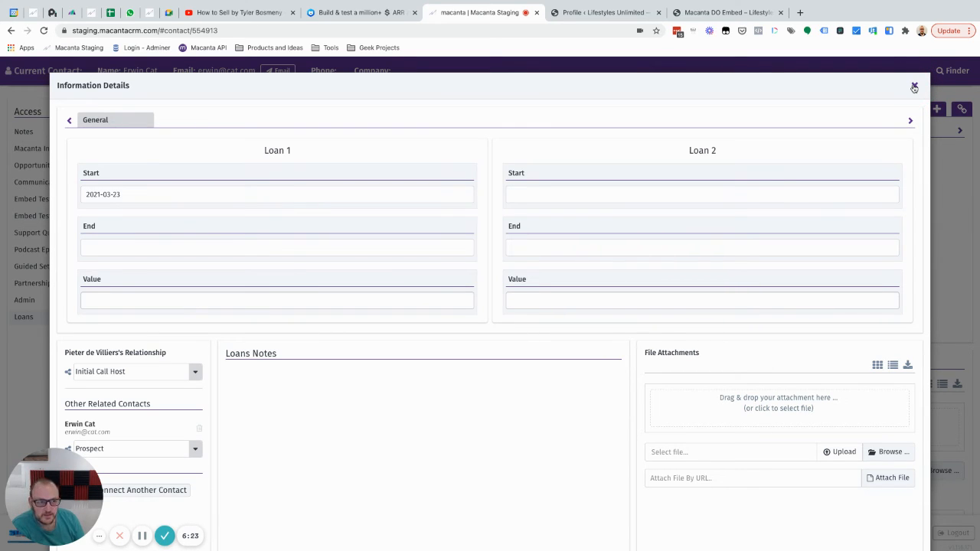
{"action": "left_click", "coordinate": [913, 87]}
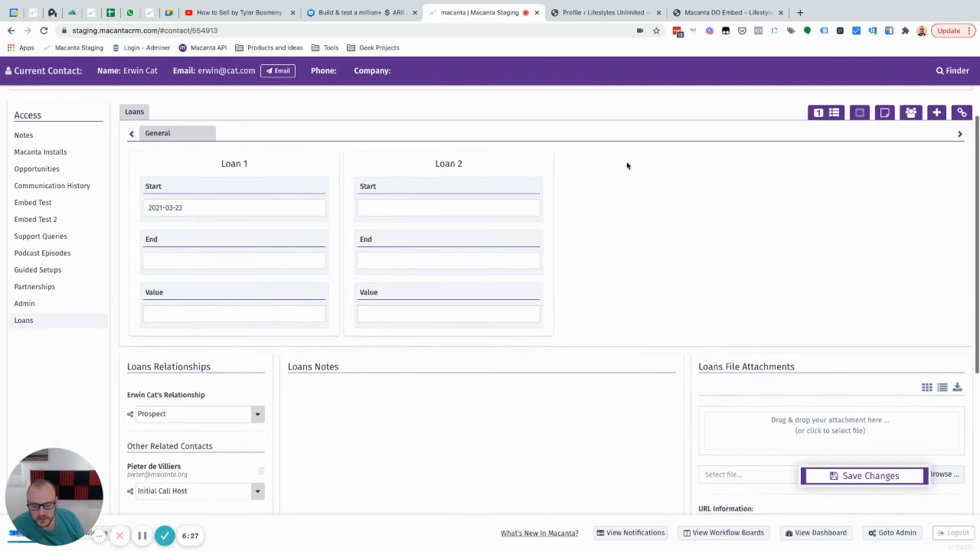
{"action": "scroll", "coordinate": [627, 165], "scroll_direction": "up", "scroll_amount": 2}
{"action": "scroll", "coordinate": [627, 165], "scroll_direction": "up", "scroll_amount": 1}
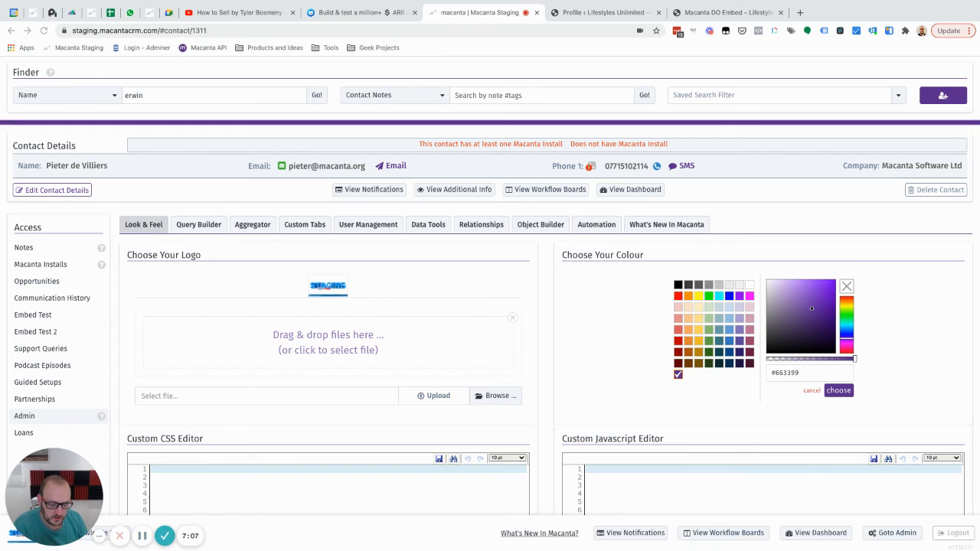
{"action": "left_click", "coordinate": [529, 358]}
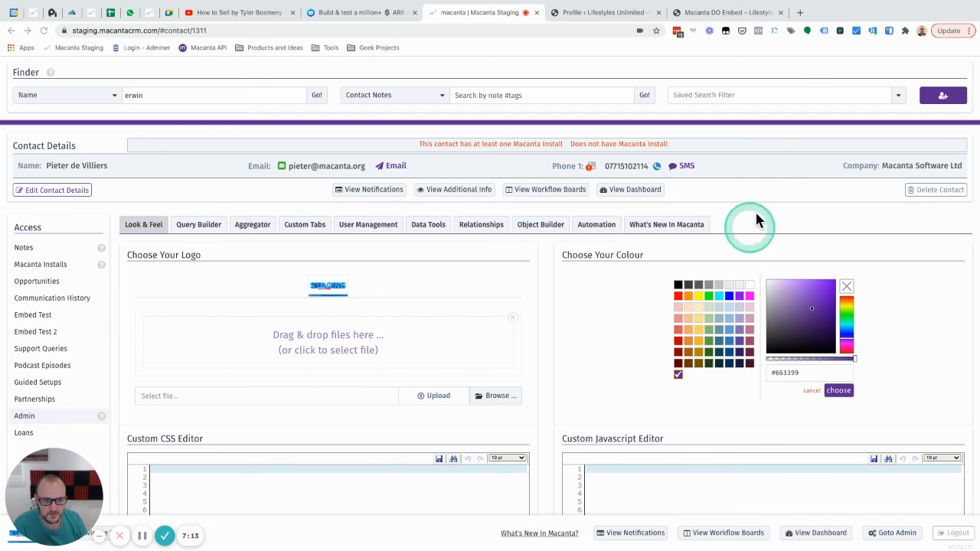
{"action": "left_click", "coordinate": [656, 168]}
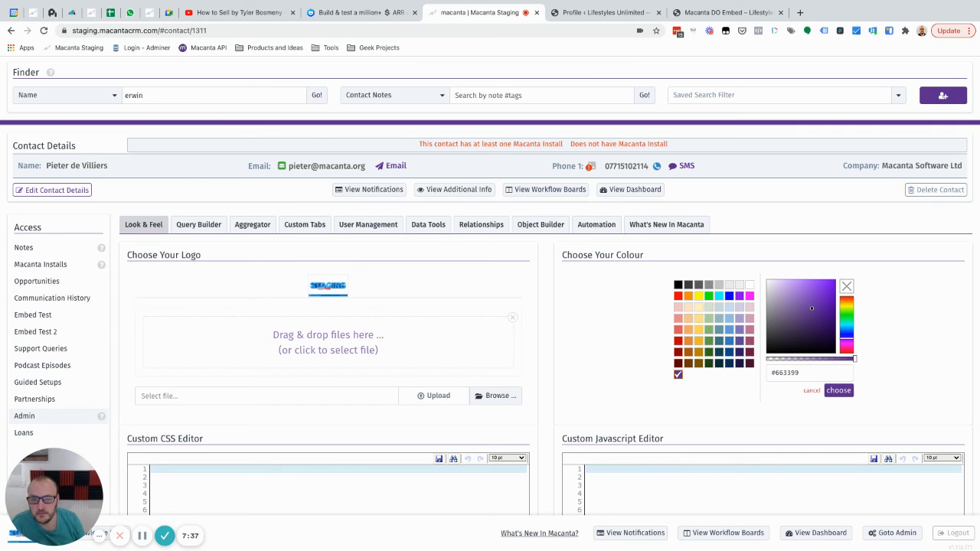
{"action": "left_click", "coordinate": [765, 516]}
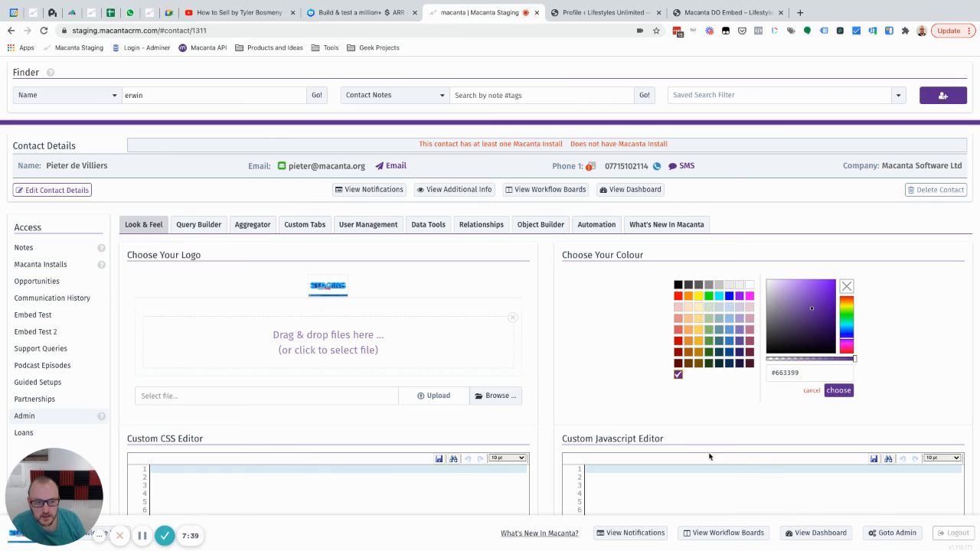
{"action": "mouse_move", "coordinate": [709, 457]}
{"action": "left_mouse_down"}
{"action": "mouse_move", "coordinate": [758, 215]}
{"action": "mouse_move", "coordinate": [753, 186]}
{"action": "left_mouse_up"}
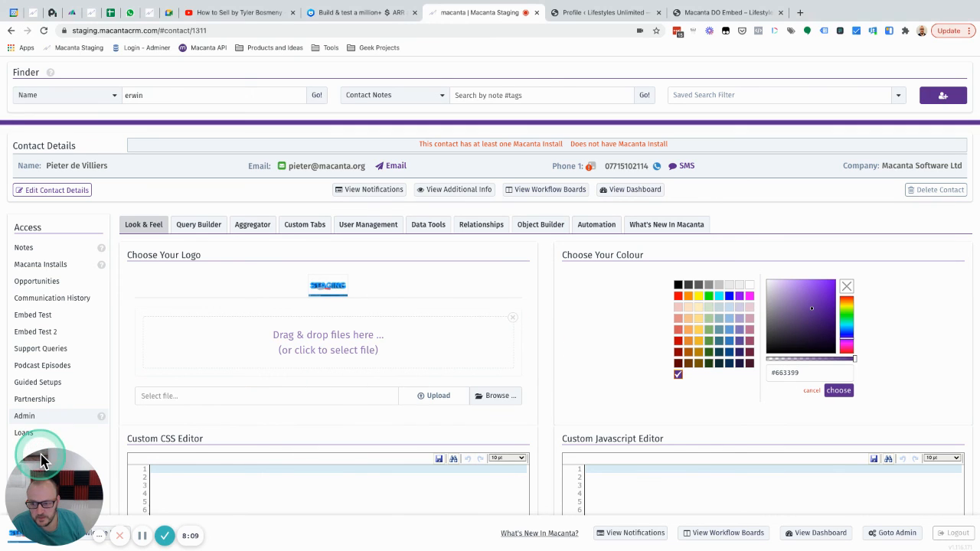
{"action": "left_click_drag", "start_coordinate": [46, 456], "coordinate": [101, 423]}
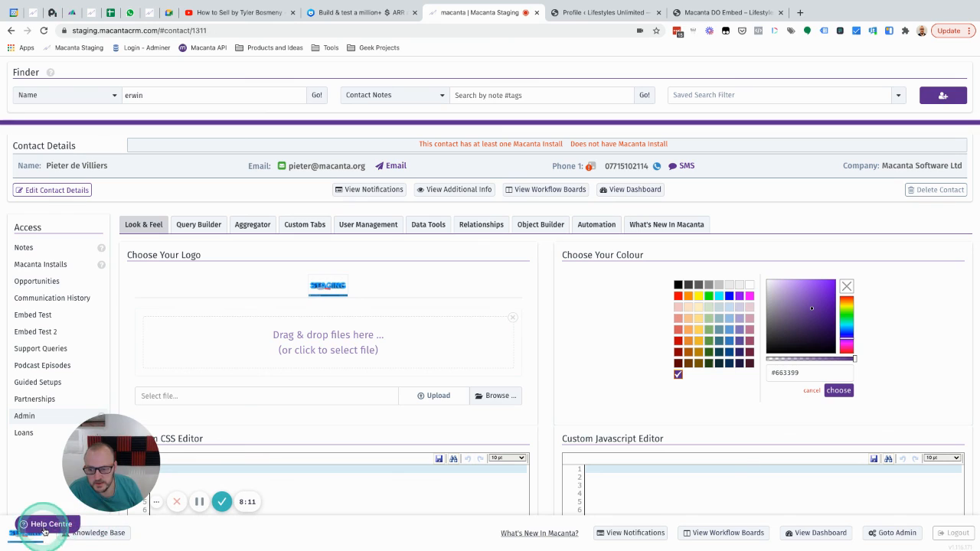